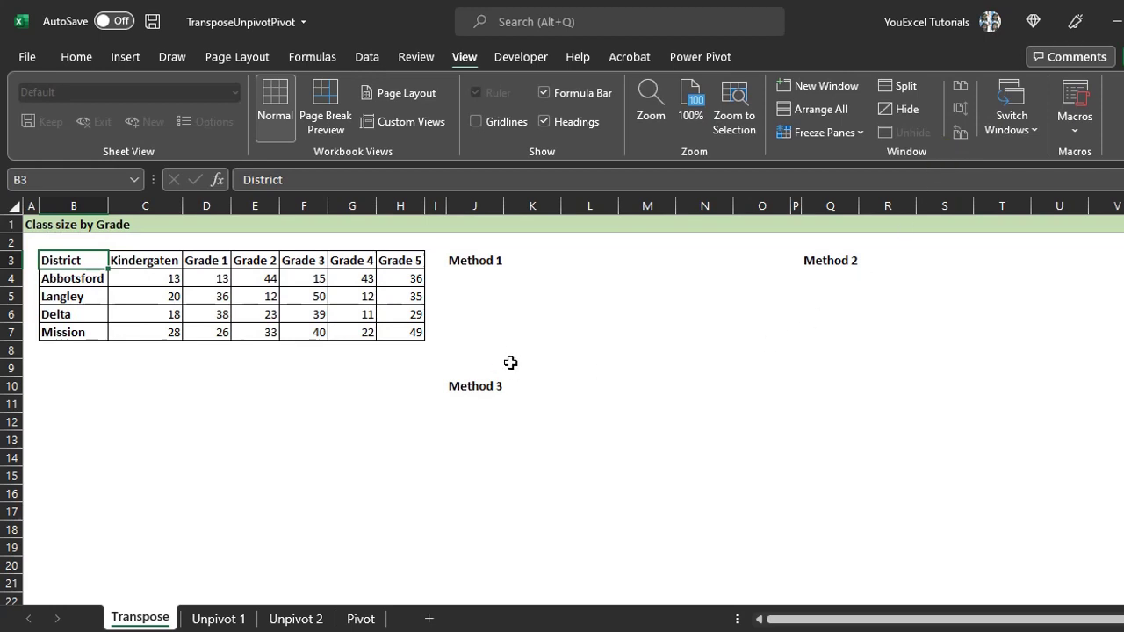
Step: Copy the class size table and paste it transposed at K3 beside Method 1, fitting column K to its contents
key(ctrl+a)
key(ctrl+c)
right_click(532, 259)
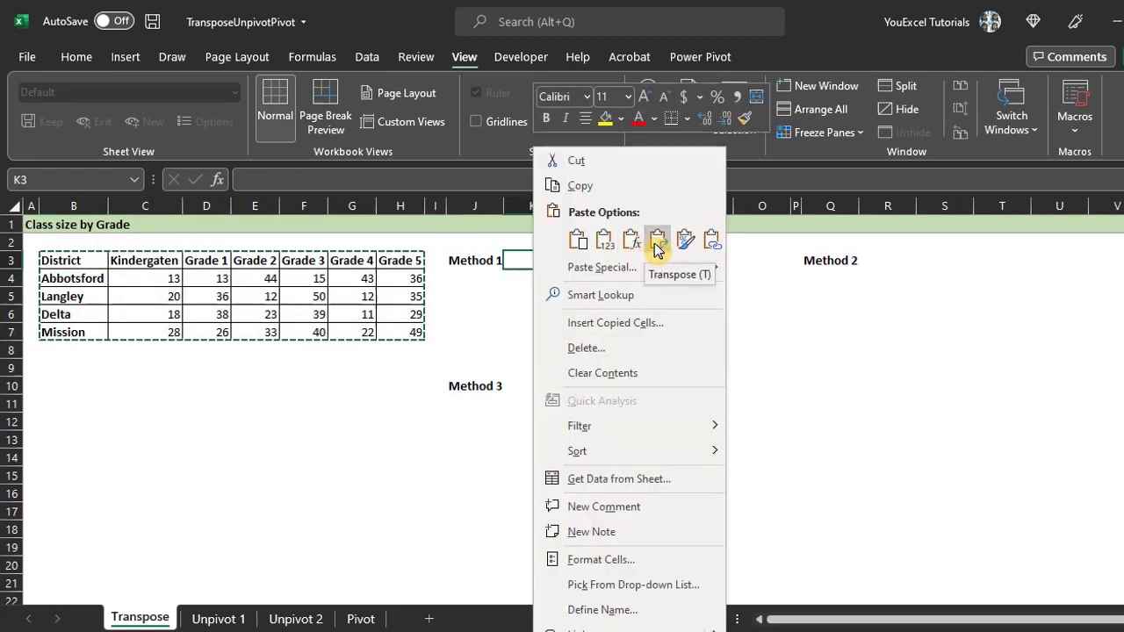
click(656, 250)
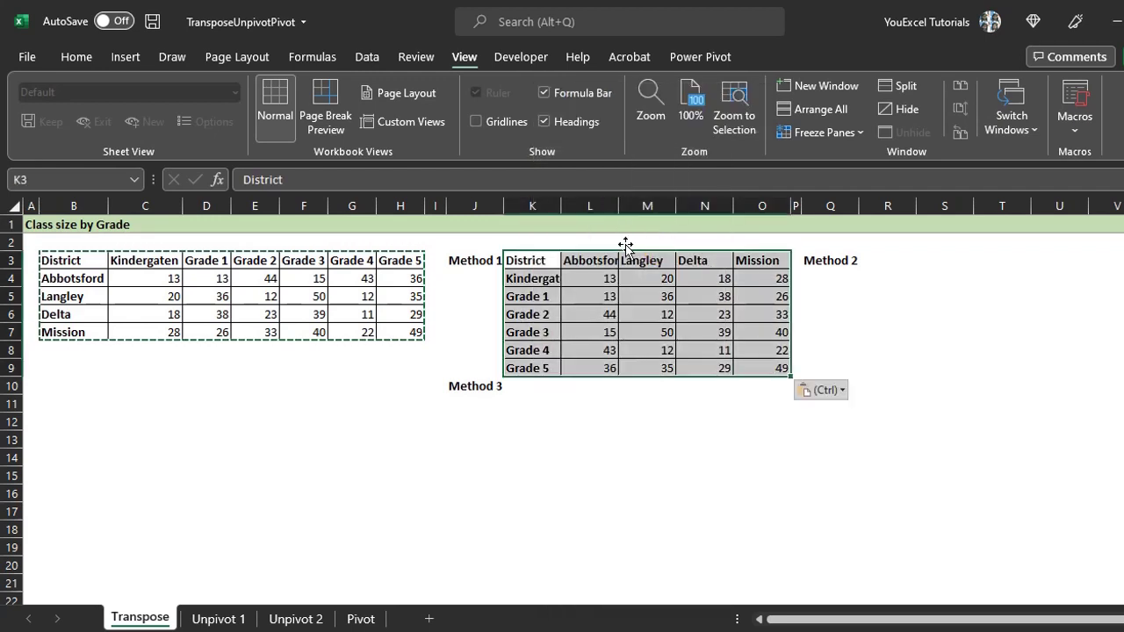
double_click(562, 206)
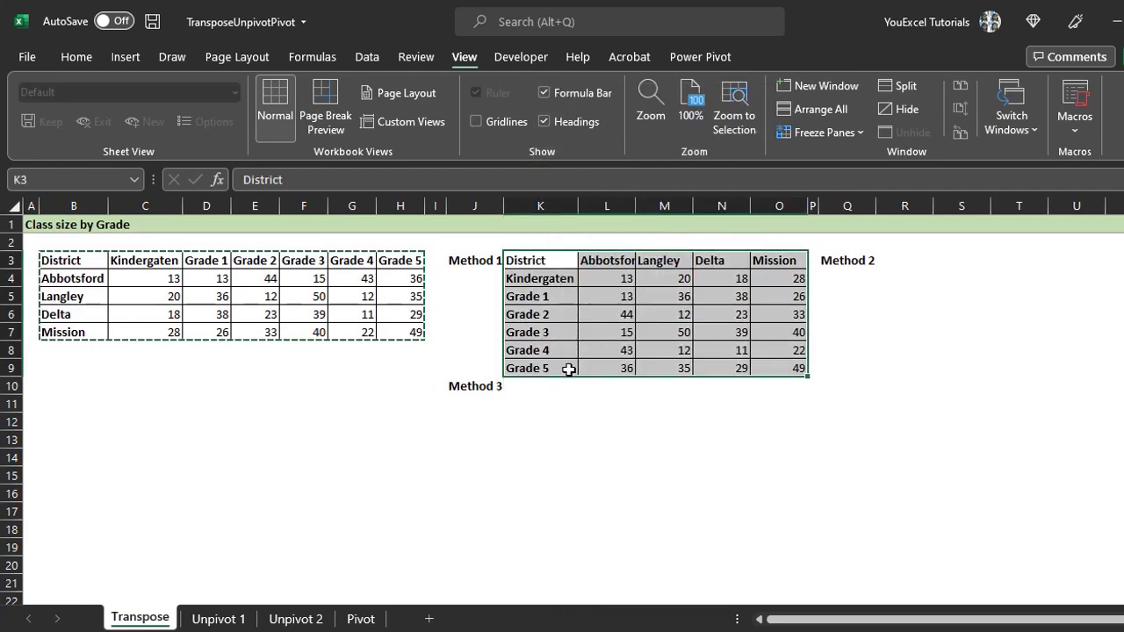
click(557, 316)
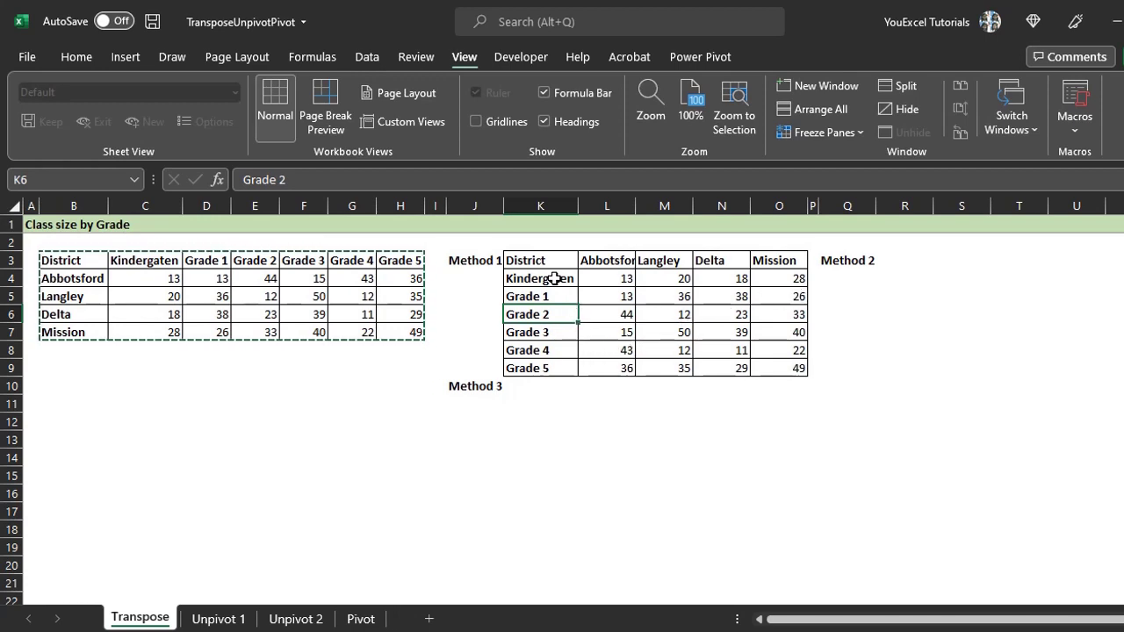
Step: Enter =TRANSPOSE(B3:H7) in R3 beside Method 2 and fit column R to its contents
click(907, 259)
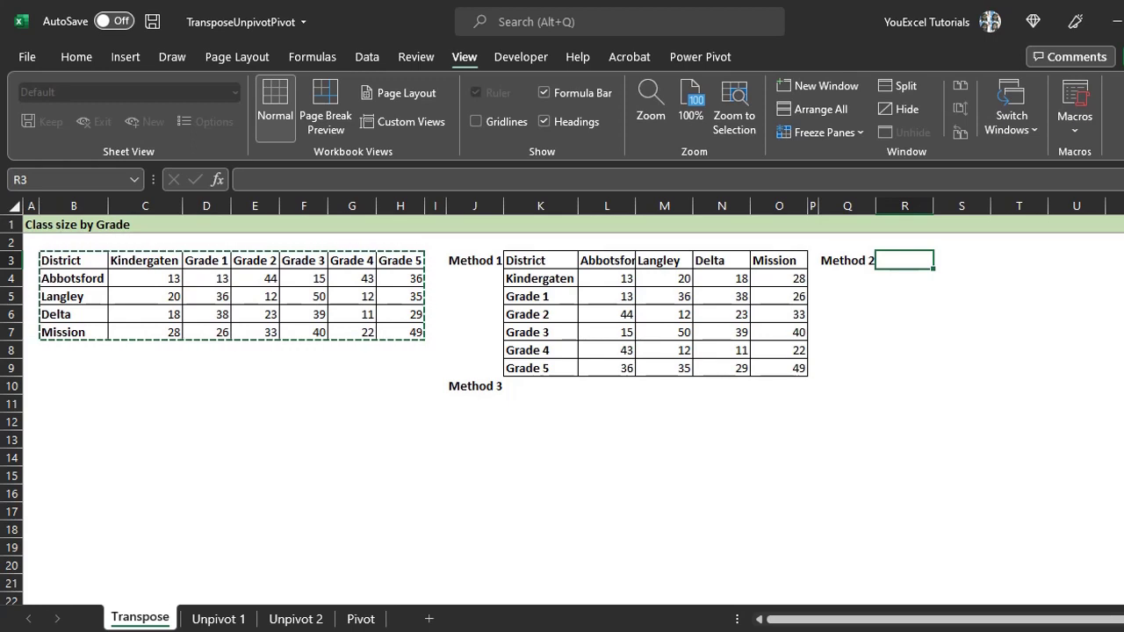
text(=tran)
key(Tab)
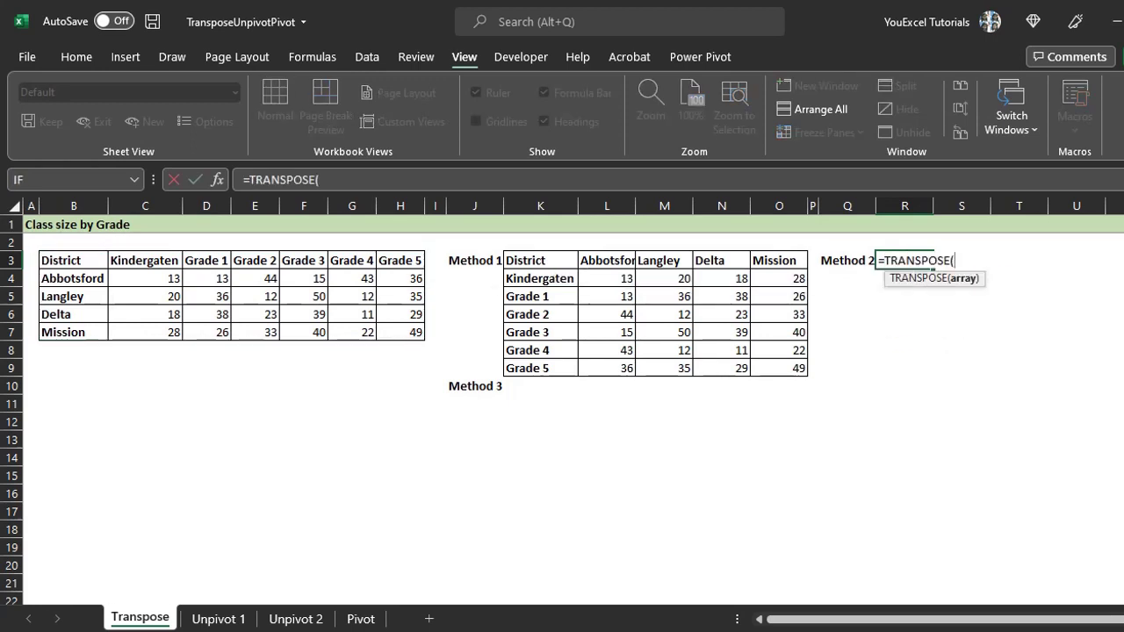
drag(93, 259, 379, 335)
text())
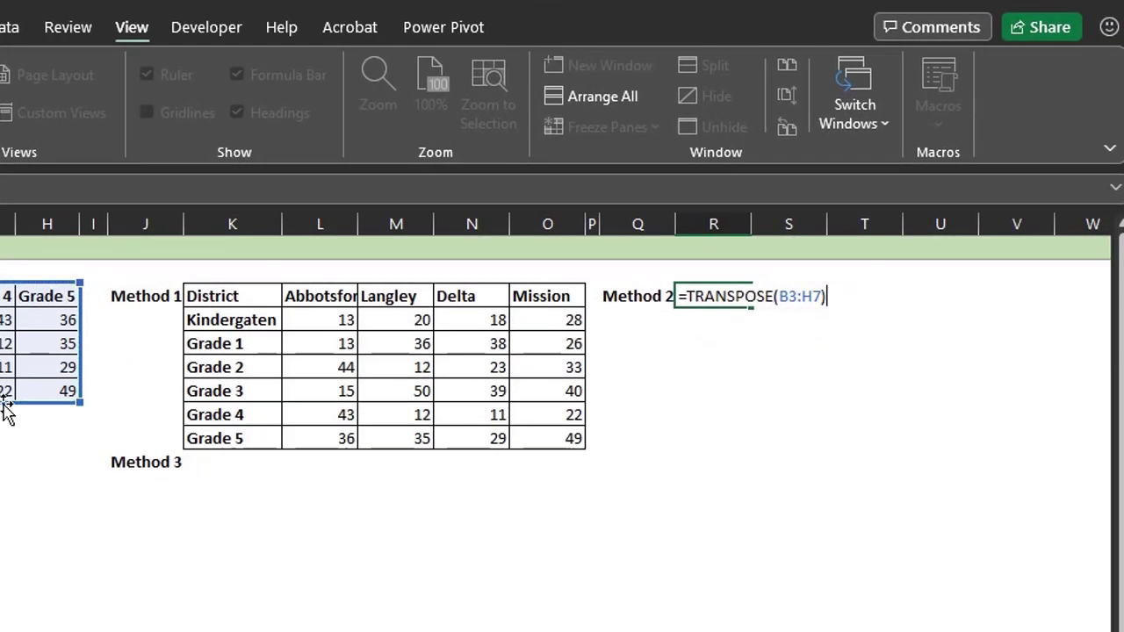
key(Return)
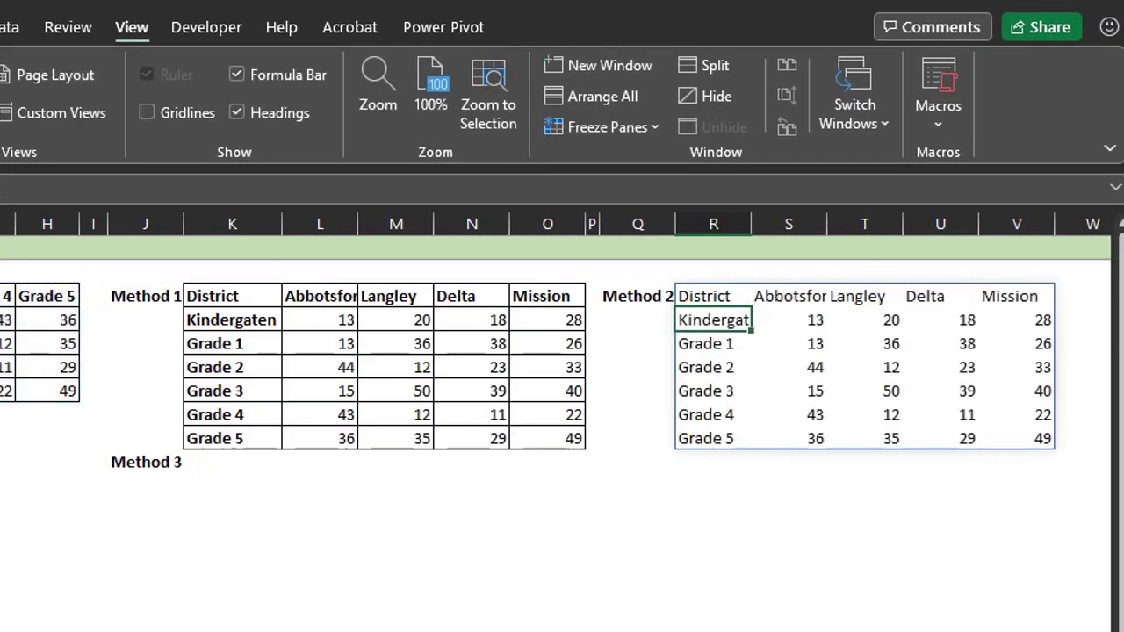
scroll(550, 367, right, 3)
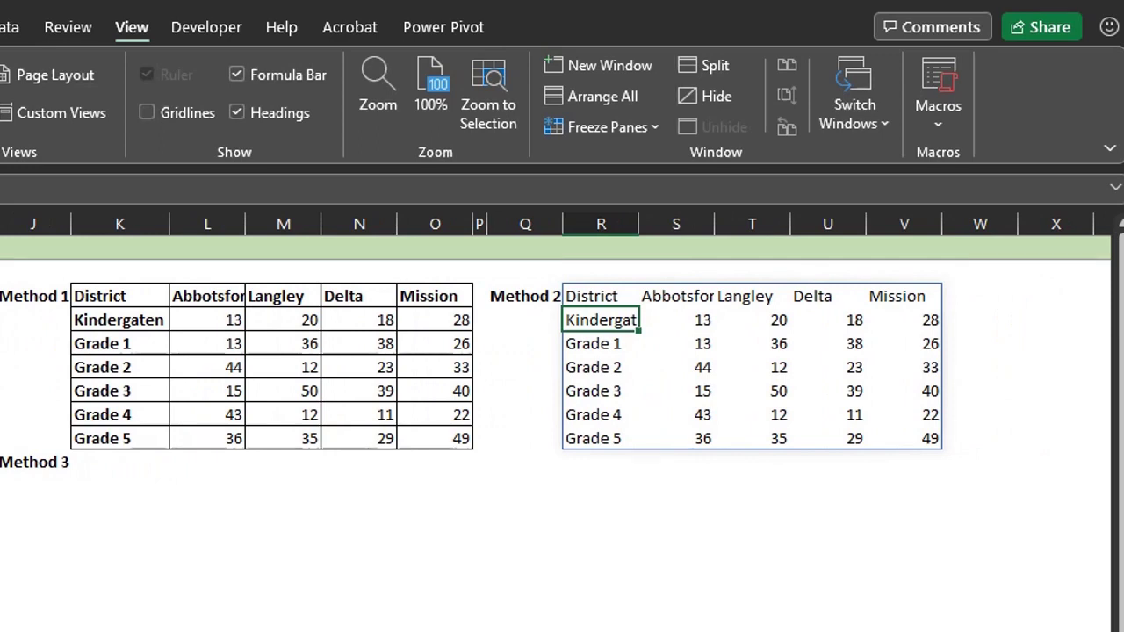
double_click(641, 224)
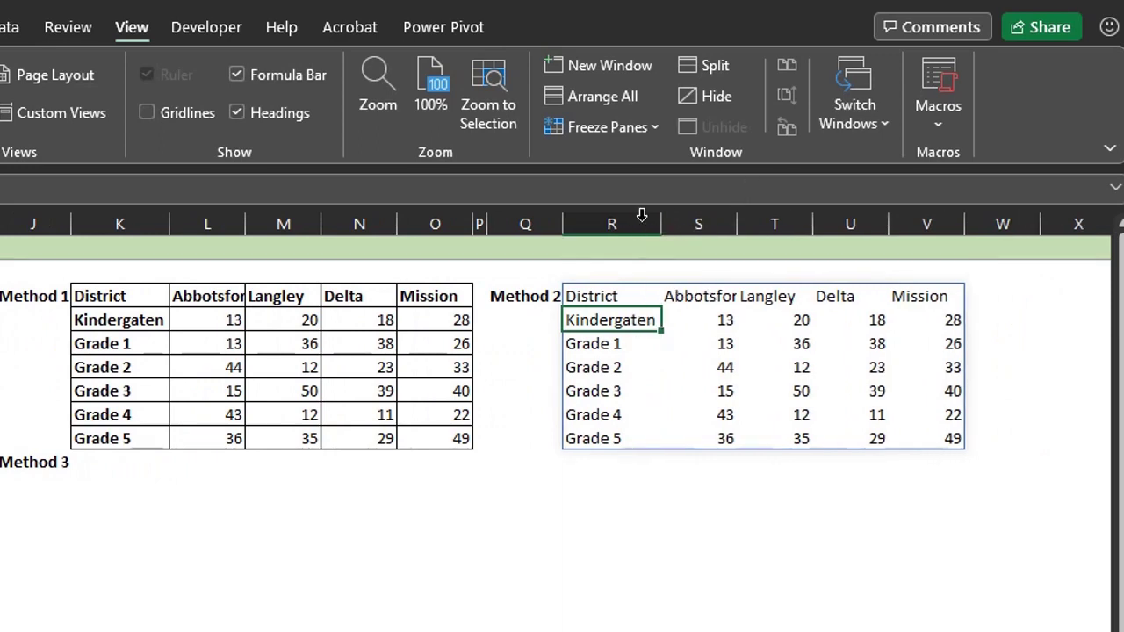
click(637, 292)
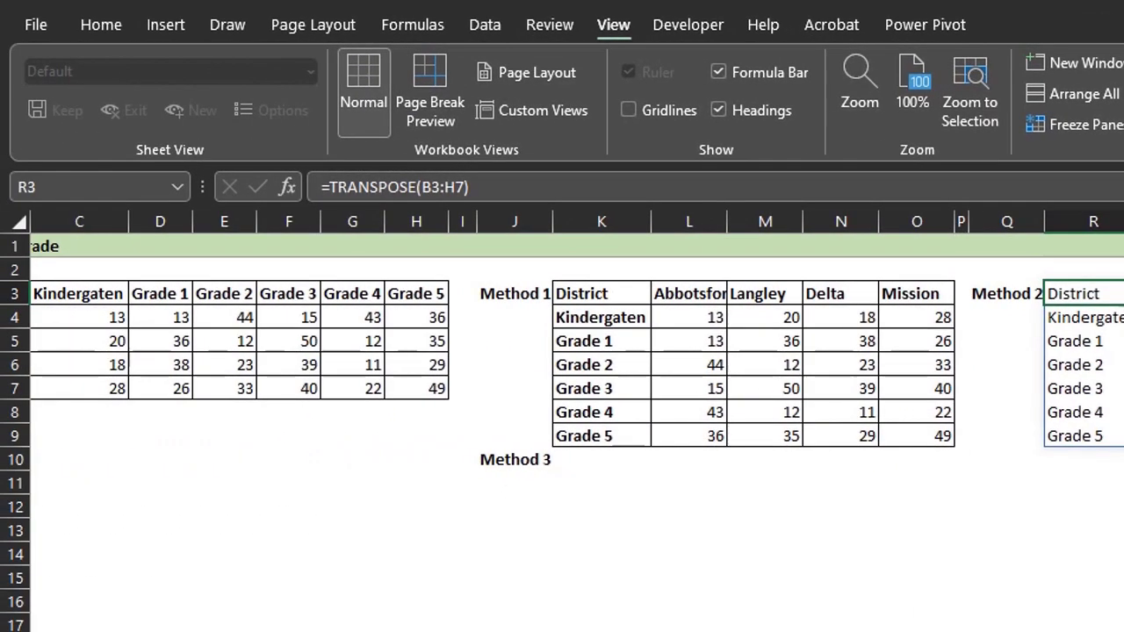
Step: Load the original class size range B3:H7 into Power Query as a table without headers
scroll(685, 532, left, 2)
click(275, 342)
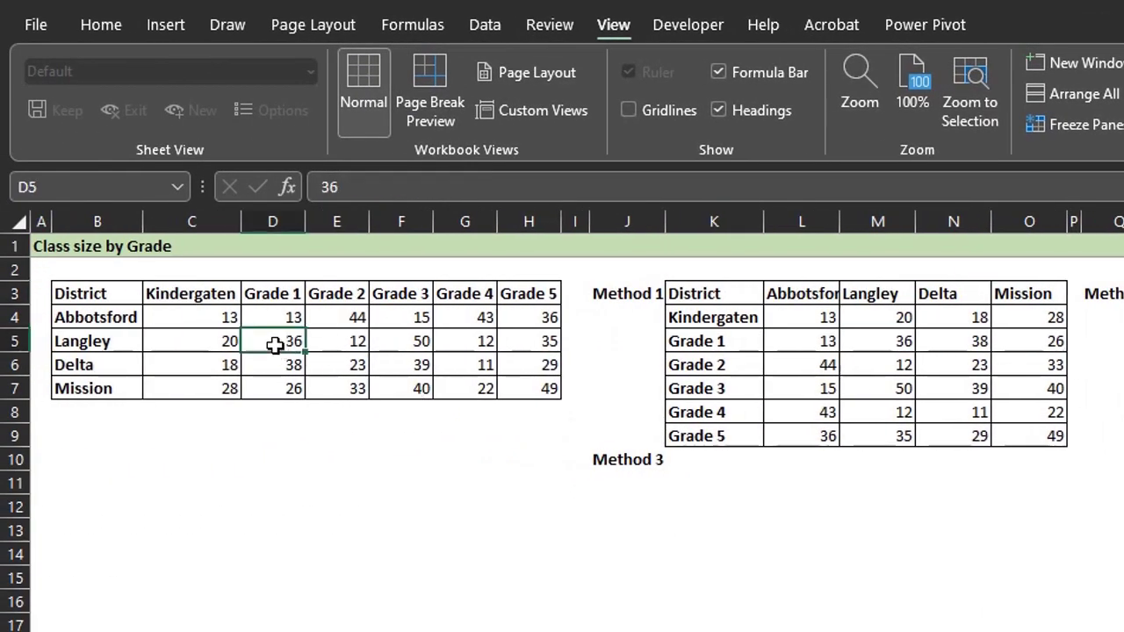
click(489, 24)
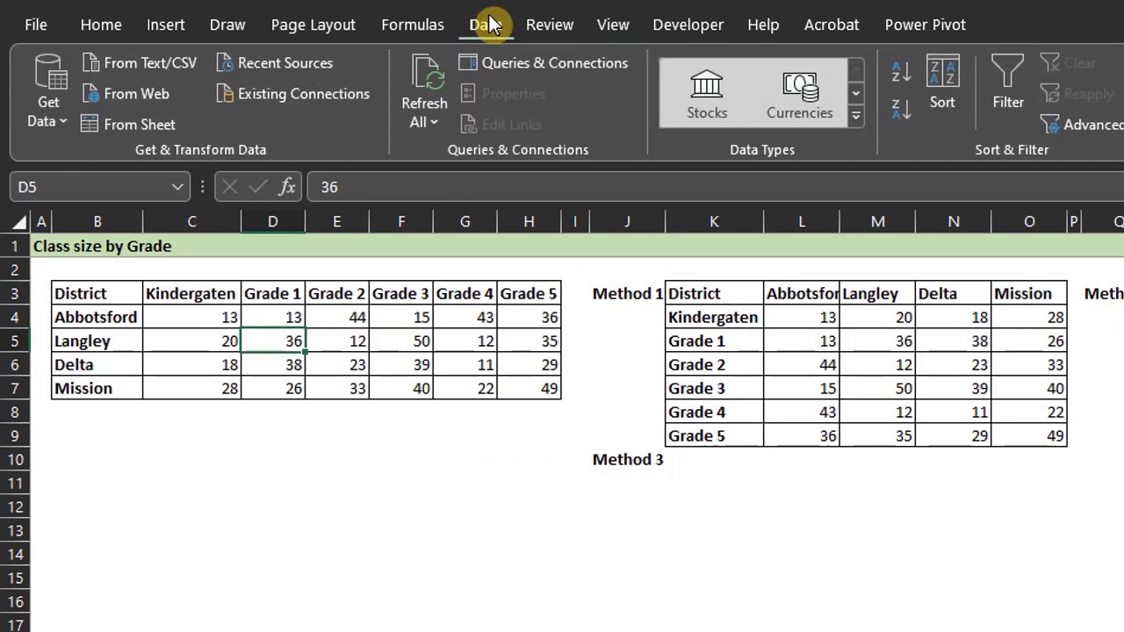
click(174, 130)
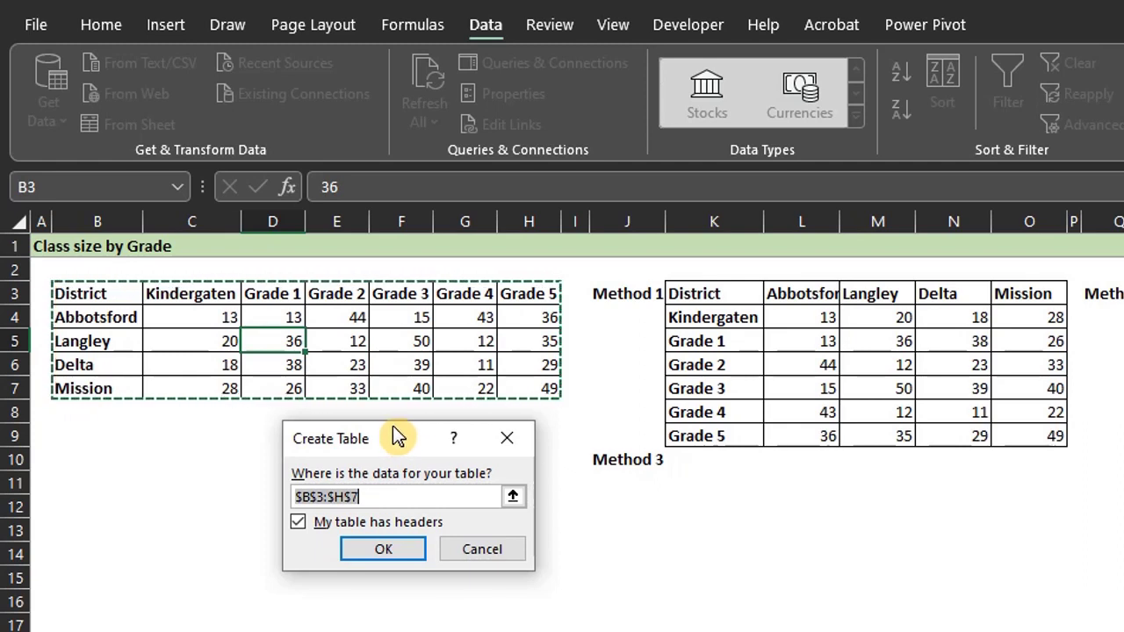
click(298, 523)
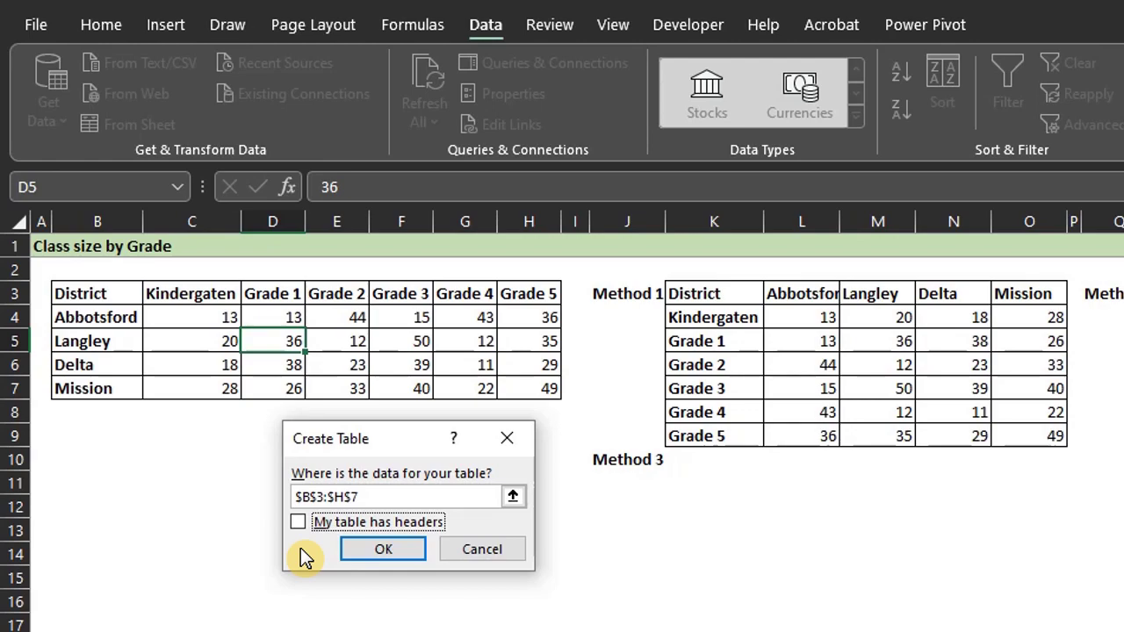
click(362, 549)
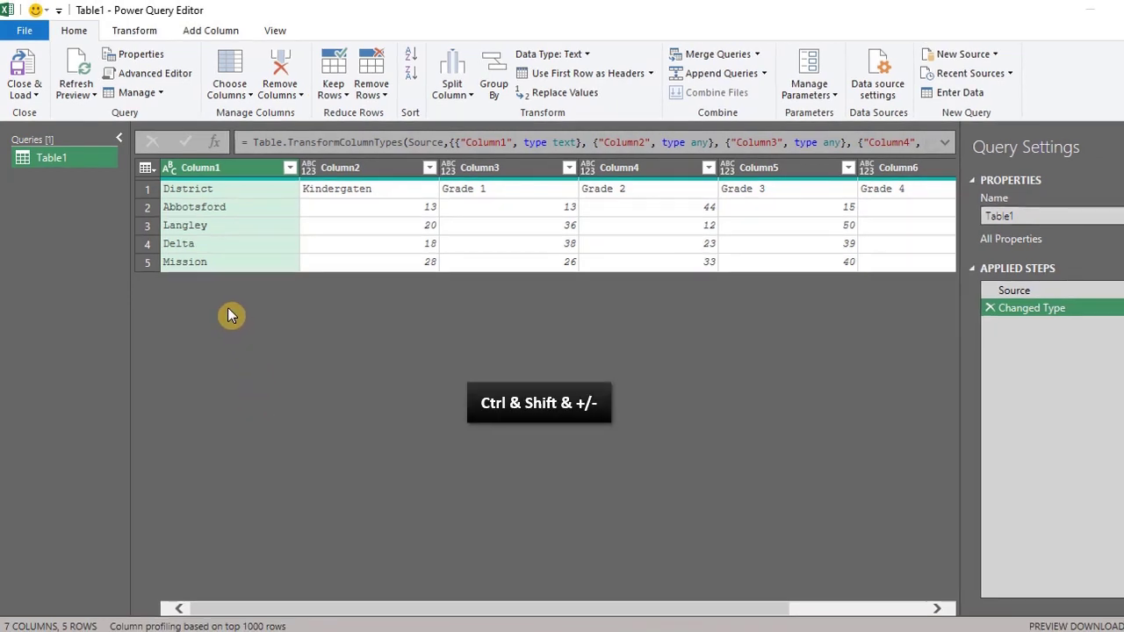
key(ctrl+shift+plus)
key(ctrl+shift+plus)
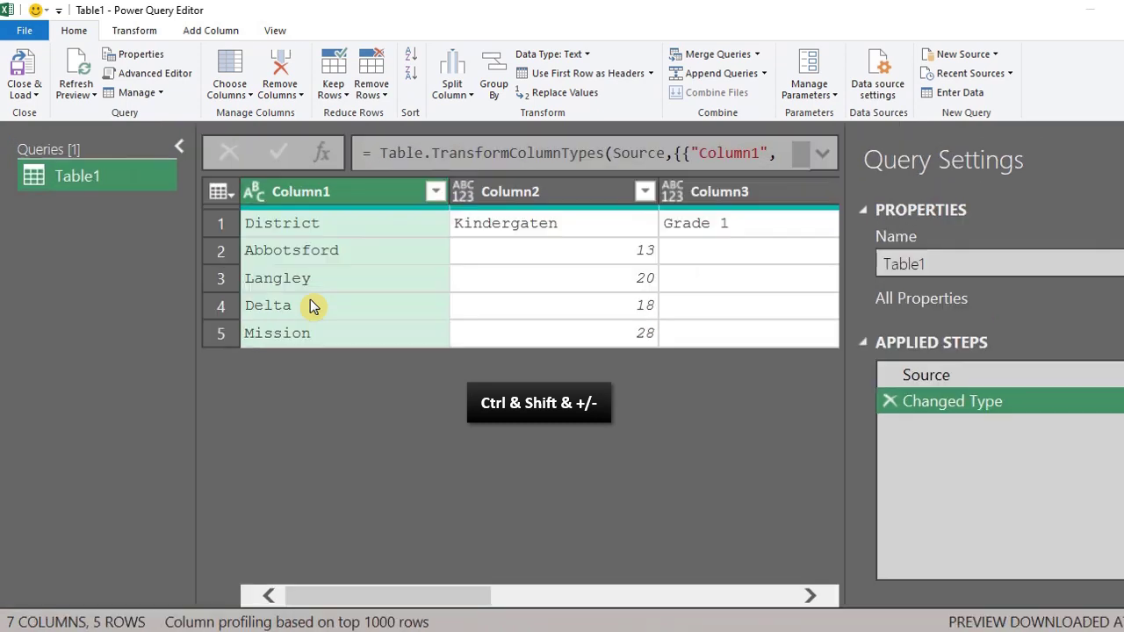
key(ctrl+shift+minus)
key(ctrl+shift+minus)
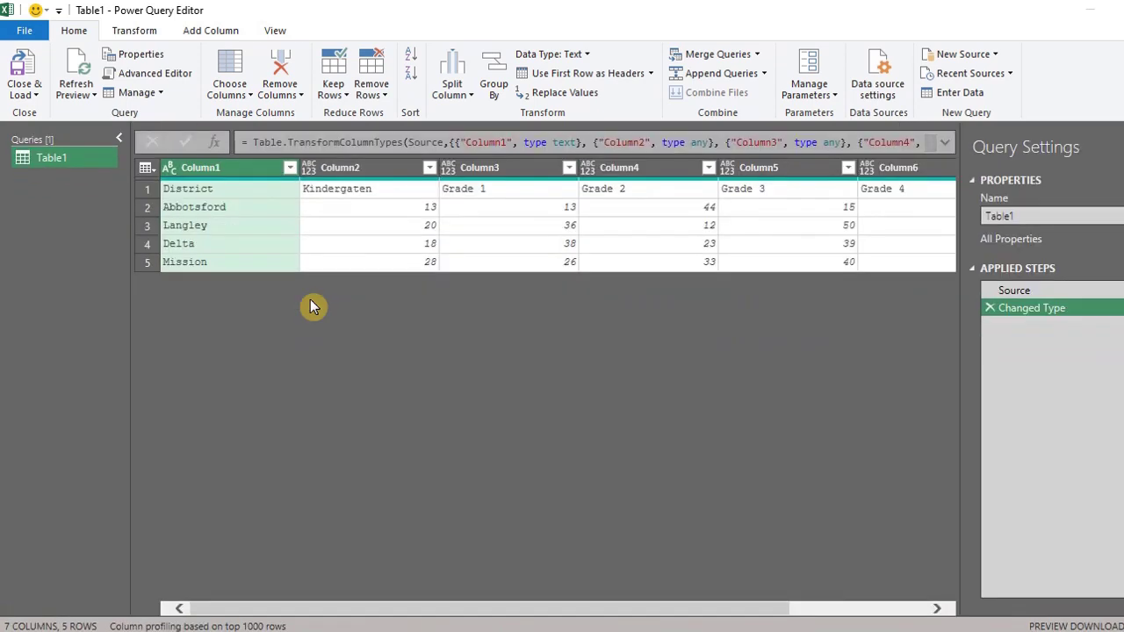
Step: Collapse the queries list and rename the query as Transpose
click(117, 139)
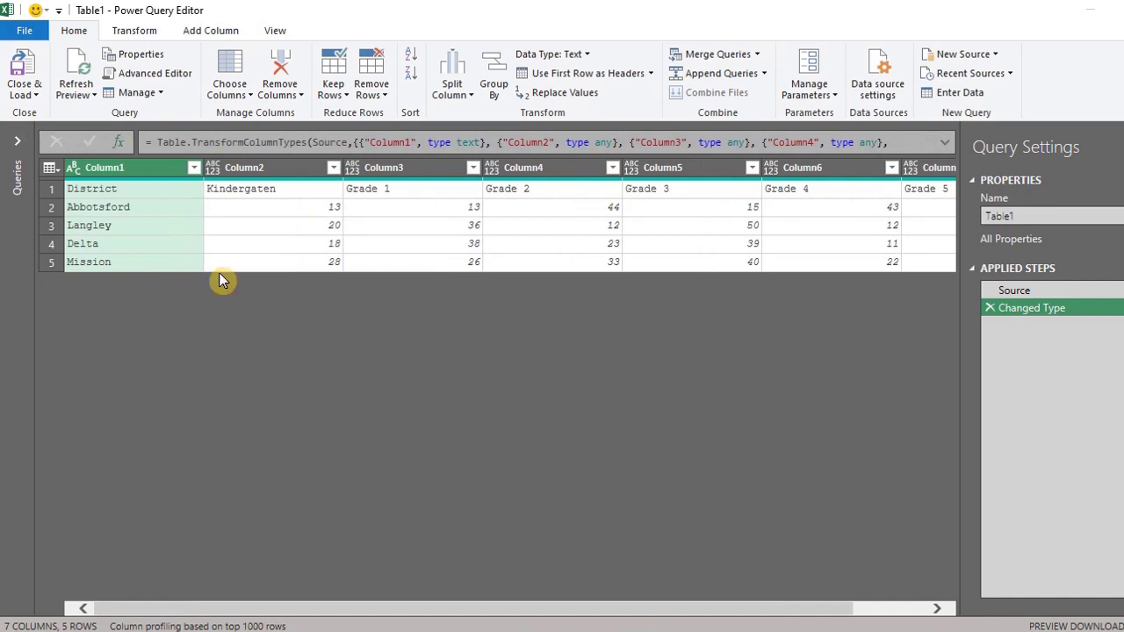
click(1002, 218)
double_click(995, 218)
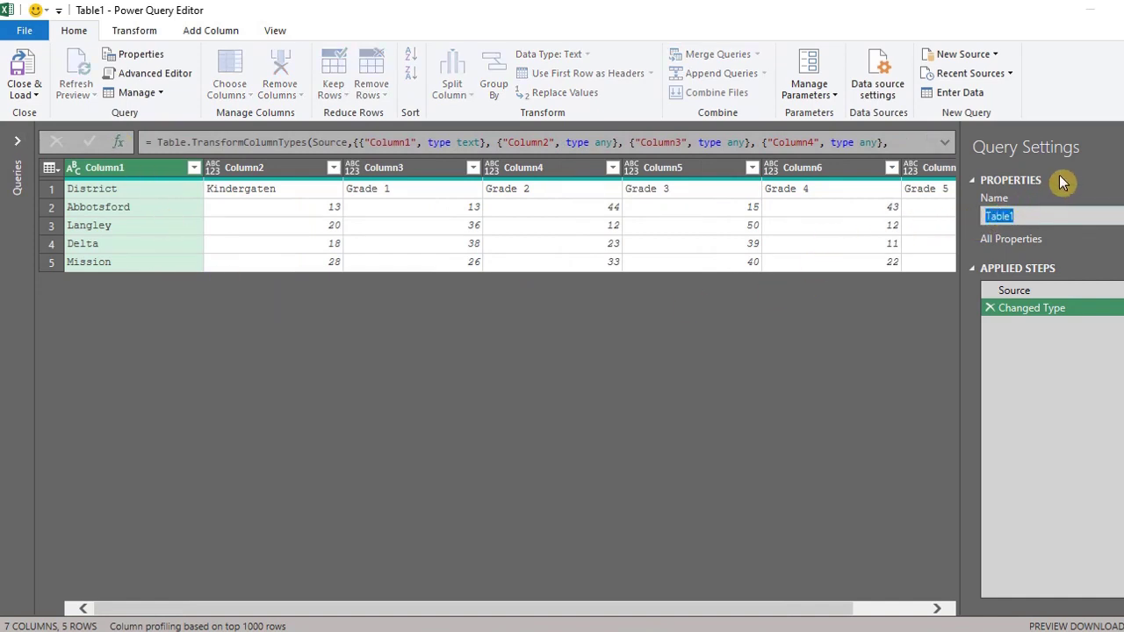
text(Transpose)
key(Return)
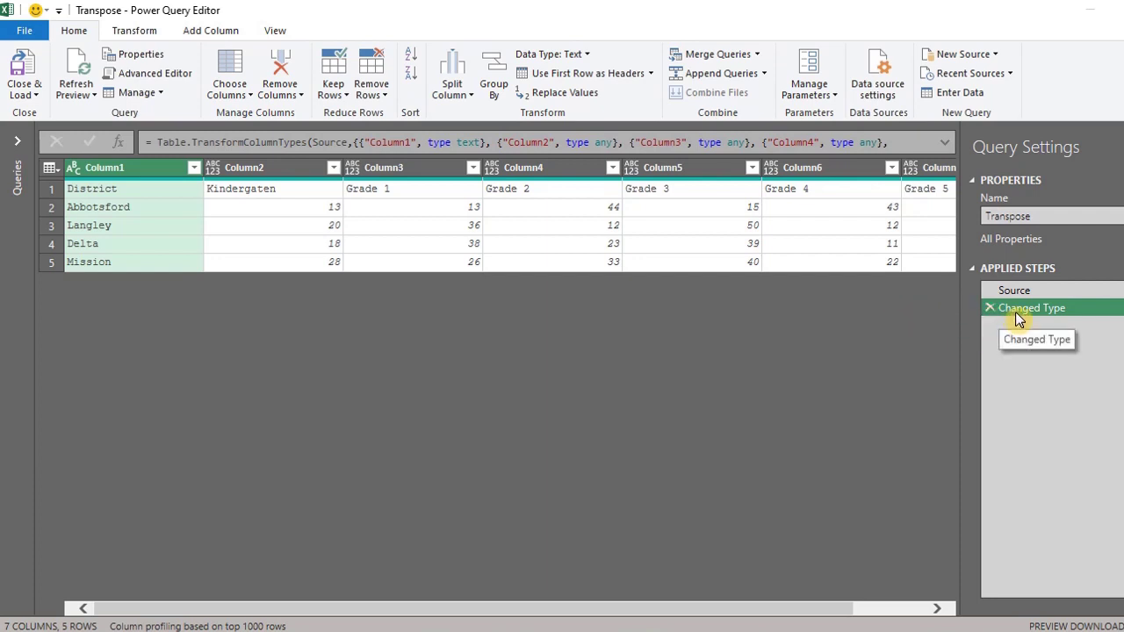
Step: Transpose the query table and use its first row as headers
click(140, 30)
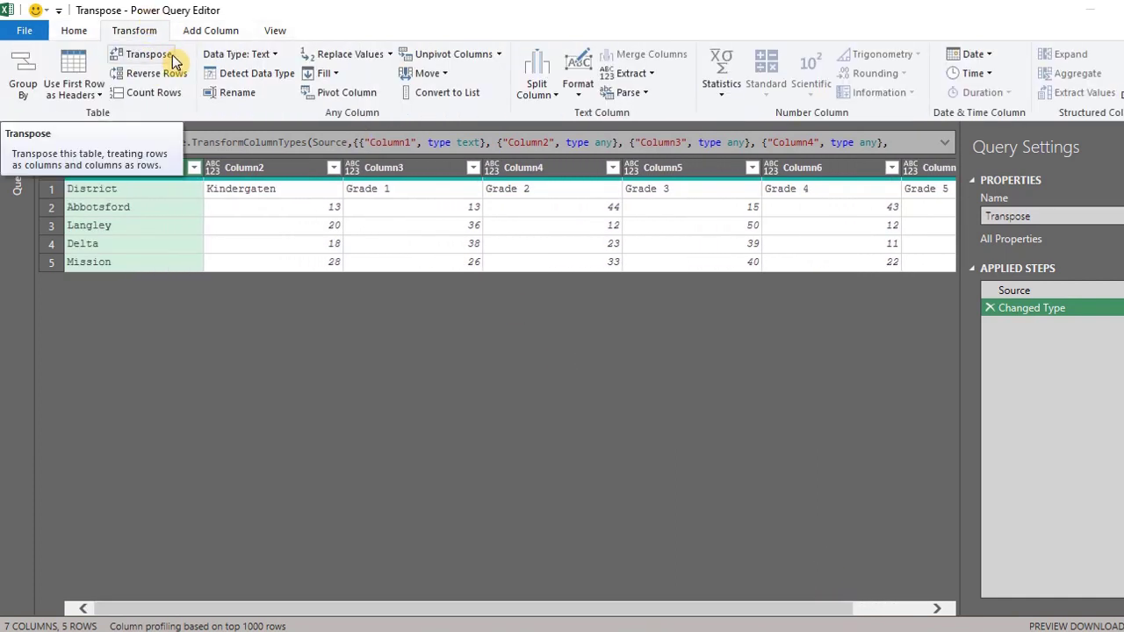
click(147, 55)
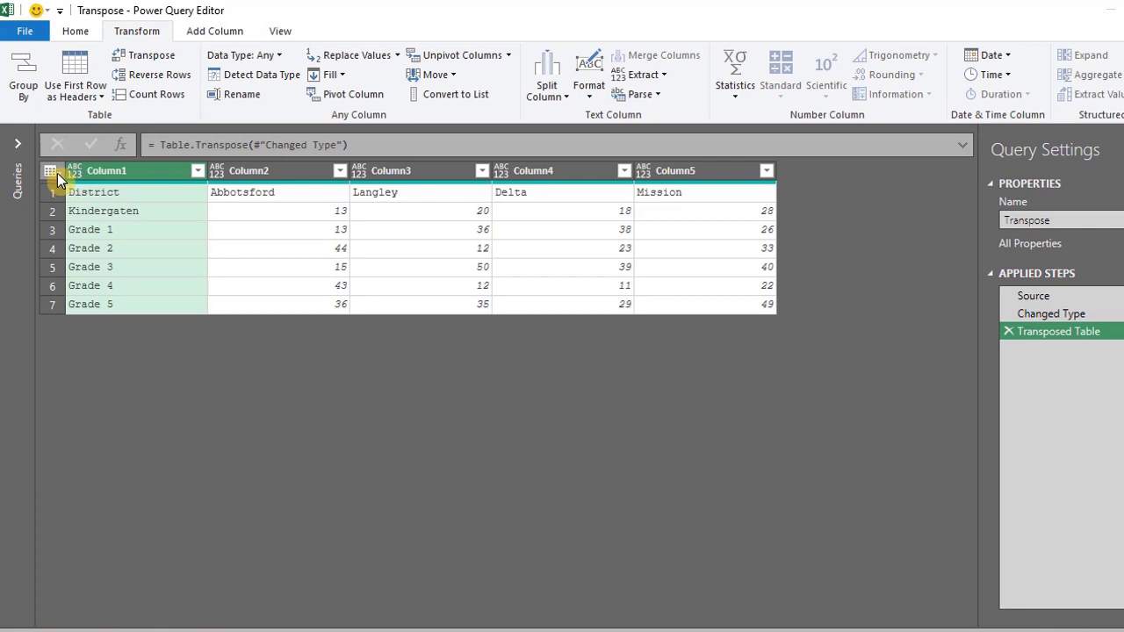
click(57, 173)
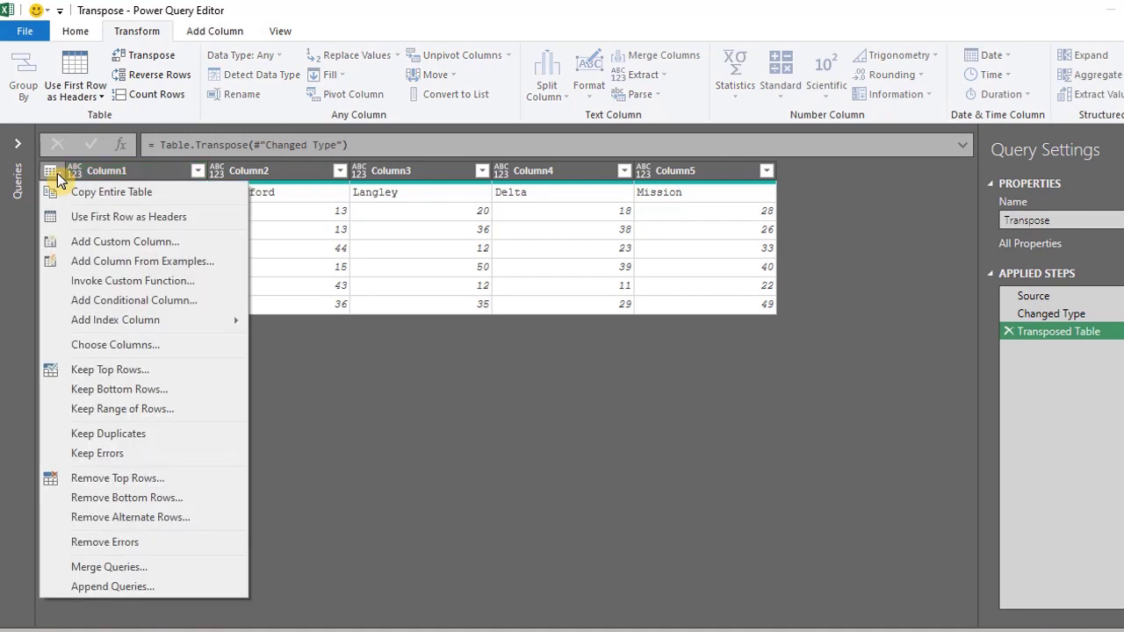
click(96, 226)
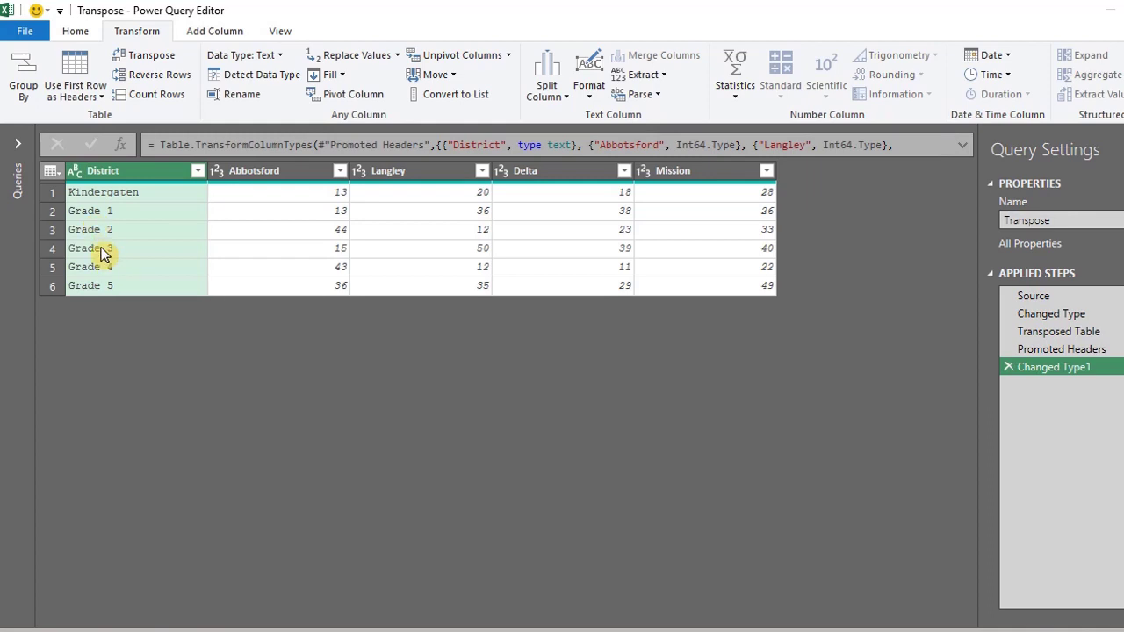
Step: Close the query and load it as a table into the existing worksheet at K11 under Method 3
click(77, 33)
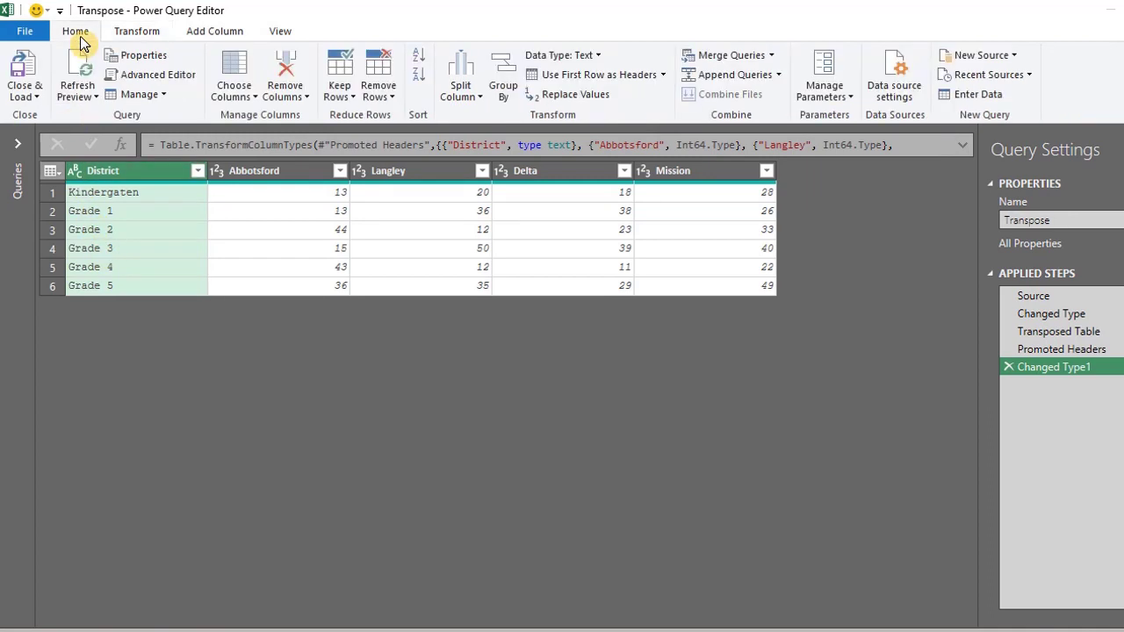
click(33, 97)
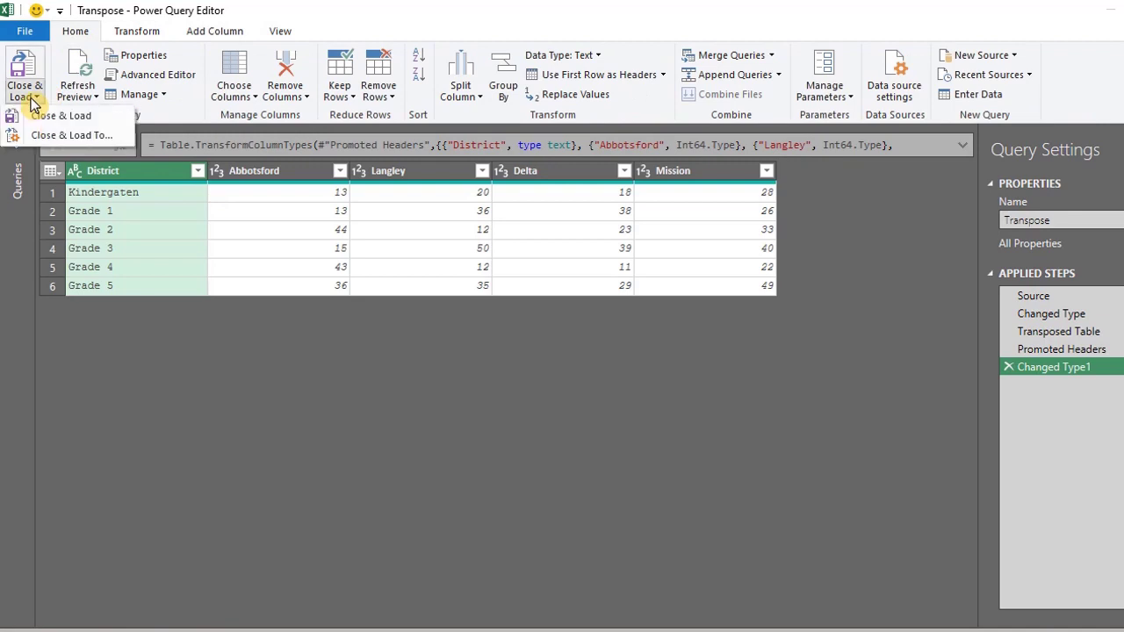
click(87, 138)
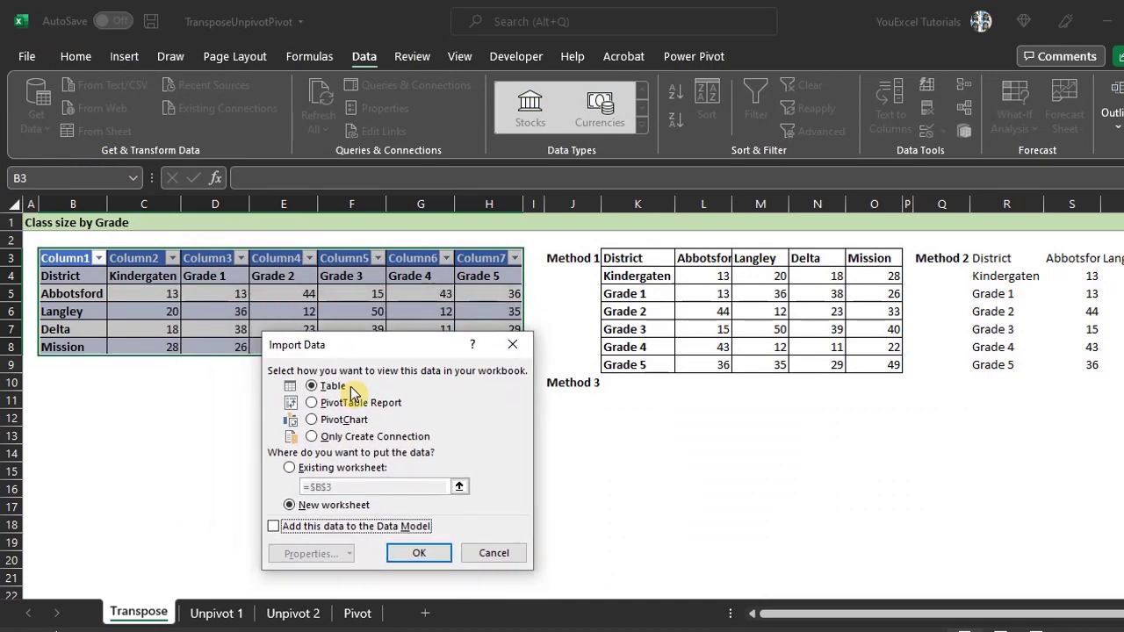
click(303, 467)
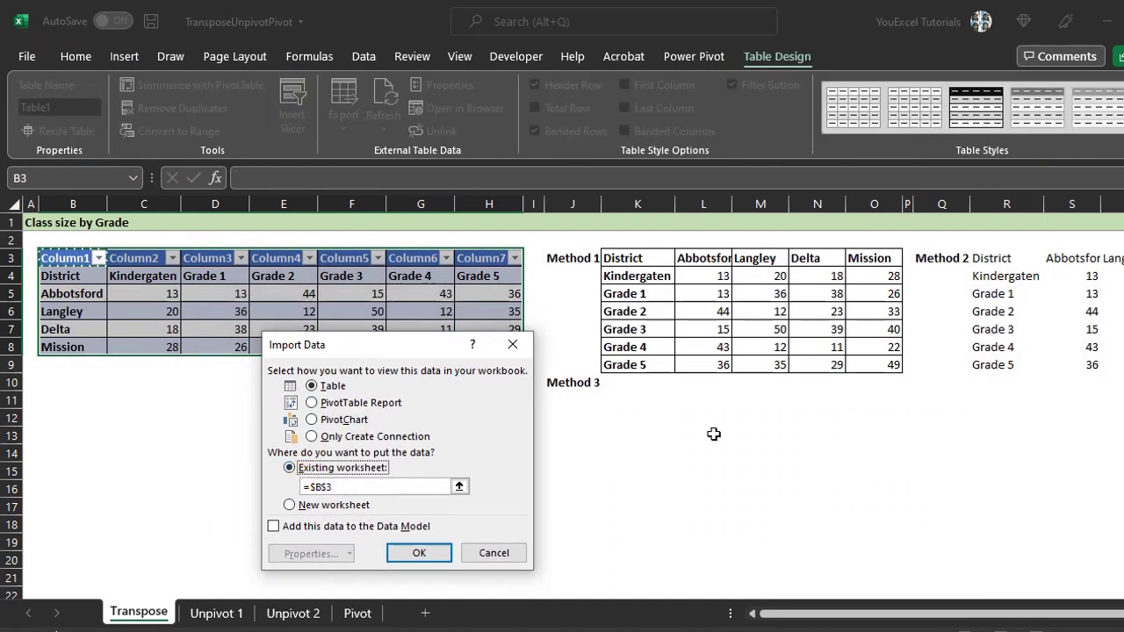
click(644, 402)
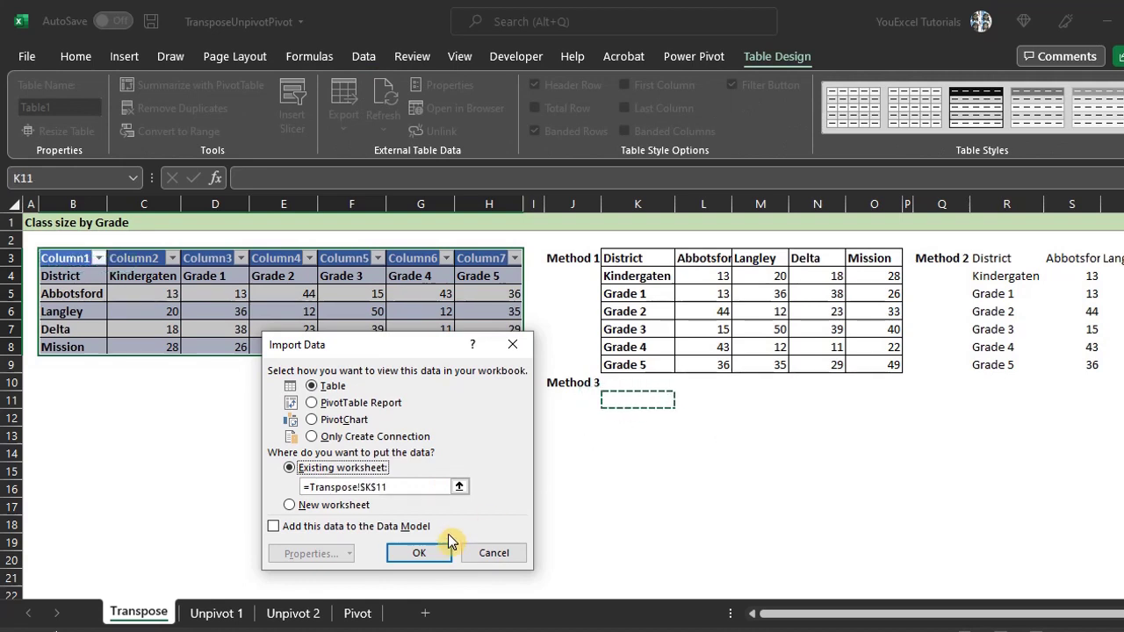
click(430, 554)
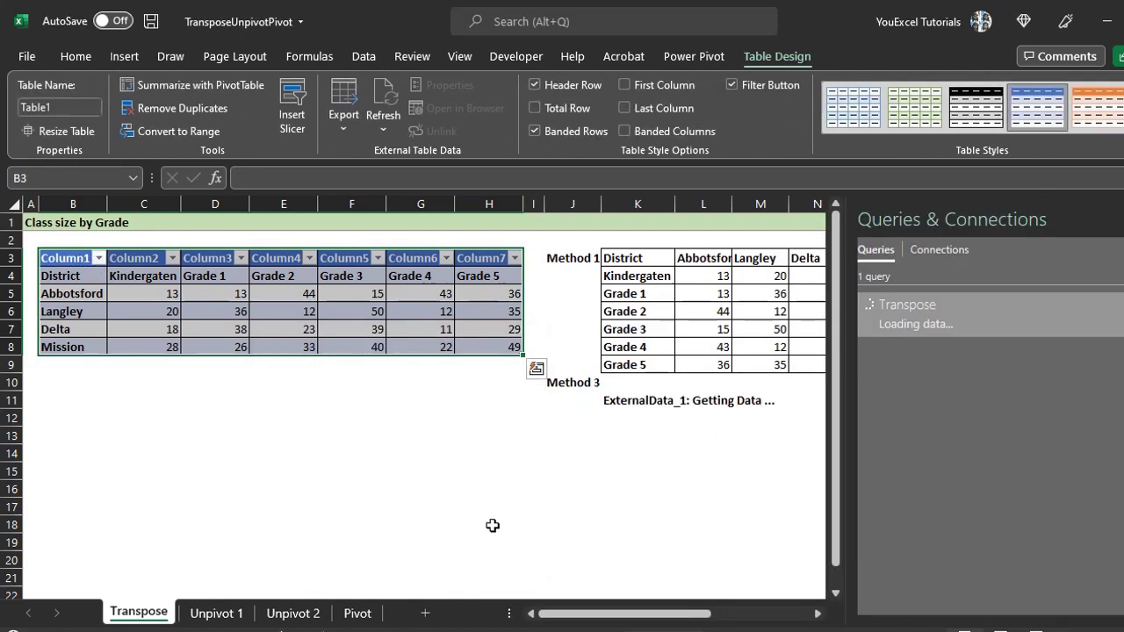
click(819, 615)
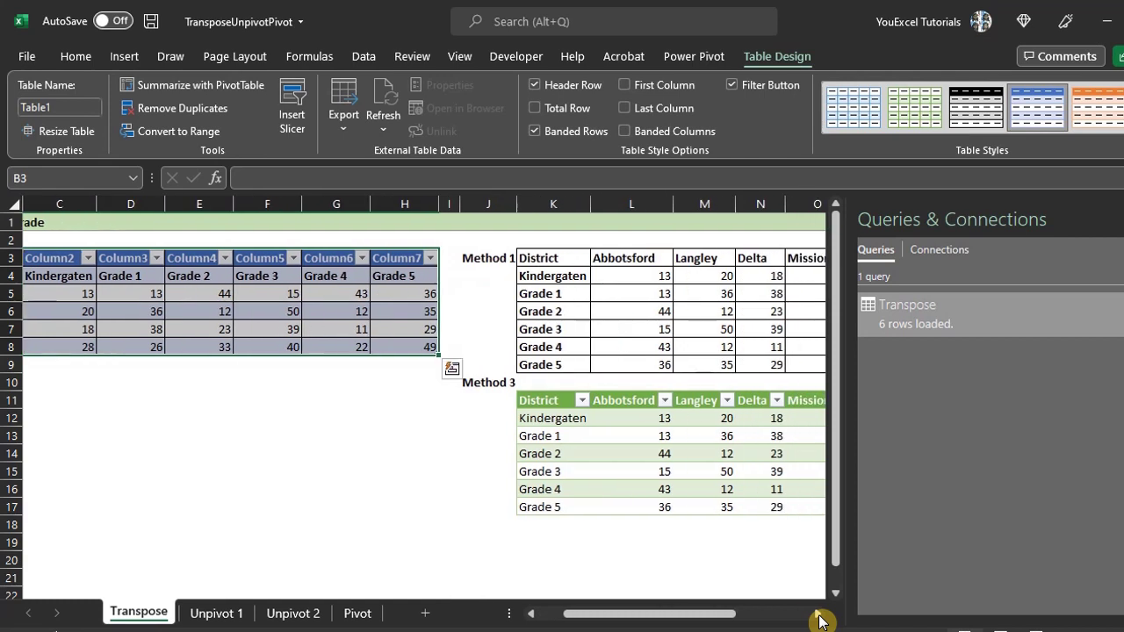
click(819, 615)
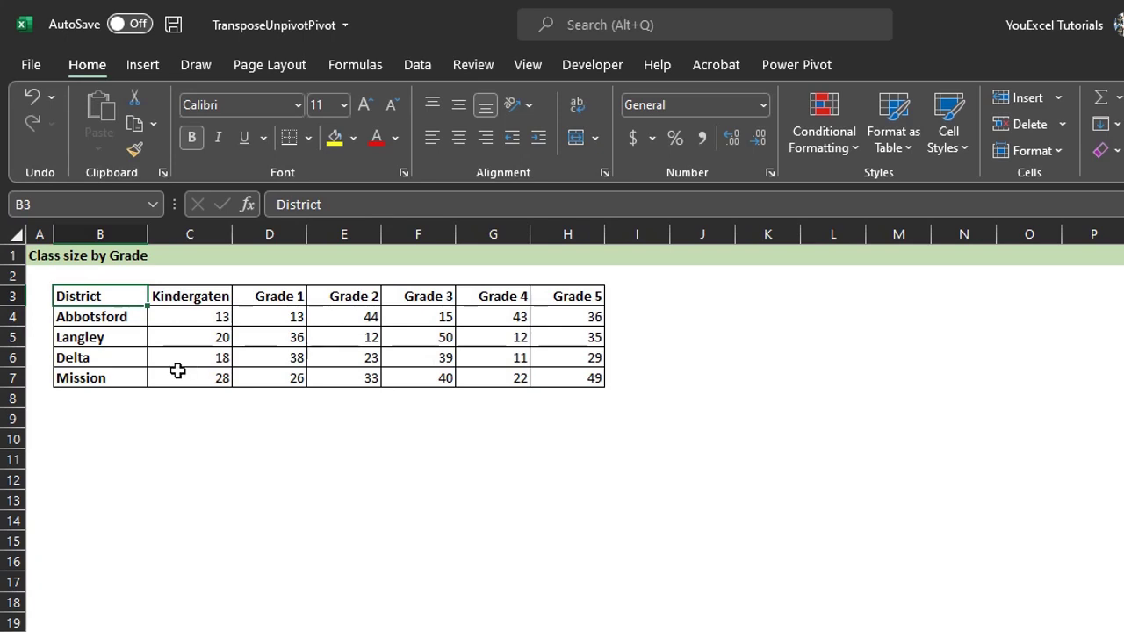
Step: Load the class size range B3:H7 into Power Query as a table with headers and name the query Unpivot
click(420, 67)
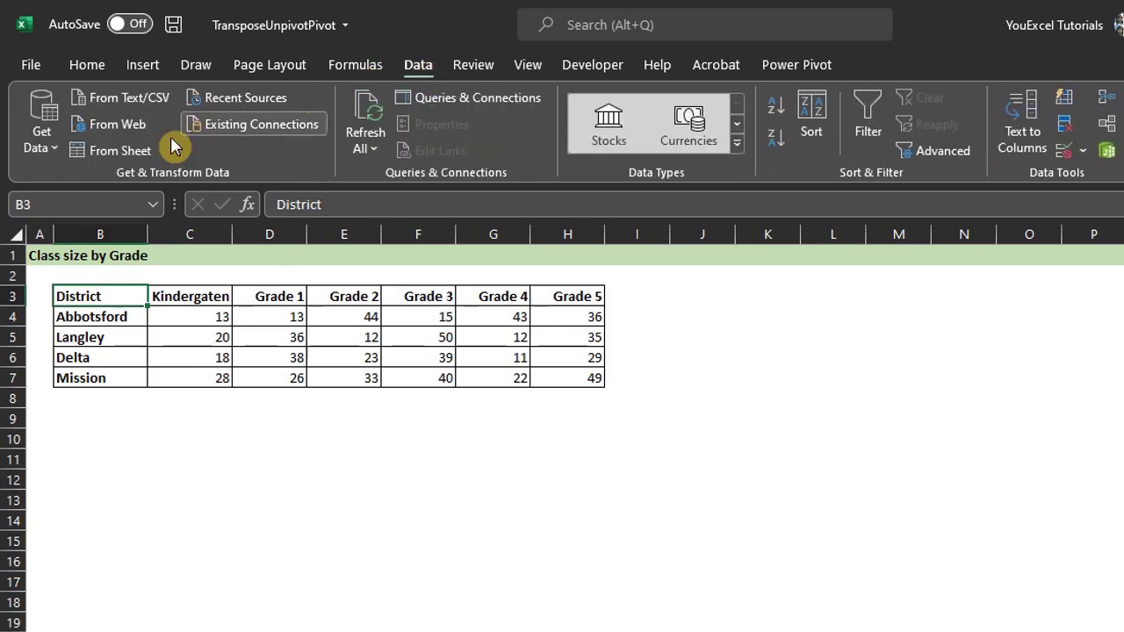
click(143, 151)
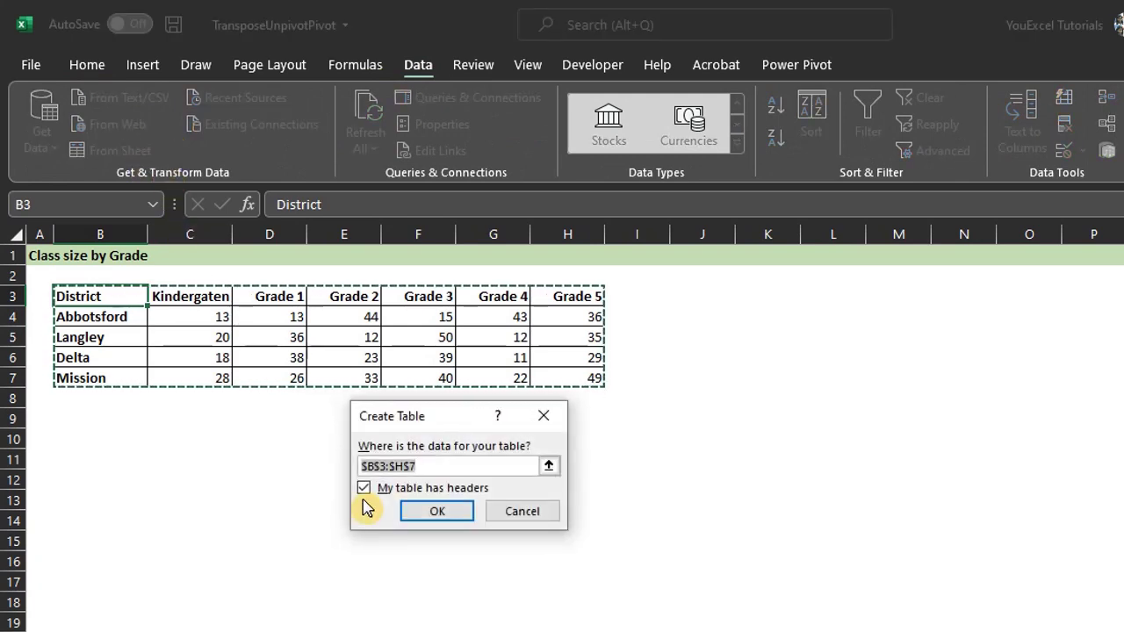
click(419, 511)
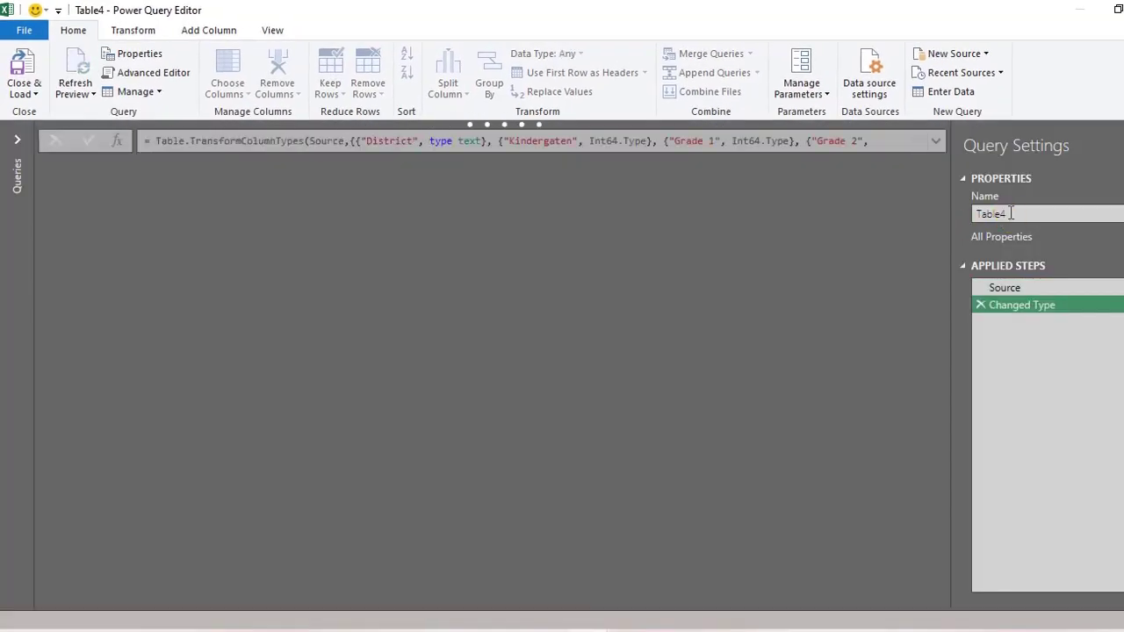
click(1049, 213)
text(Unpivot)
key(Return)
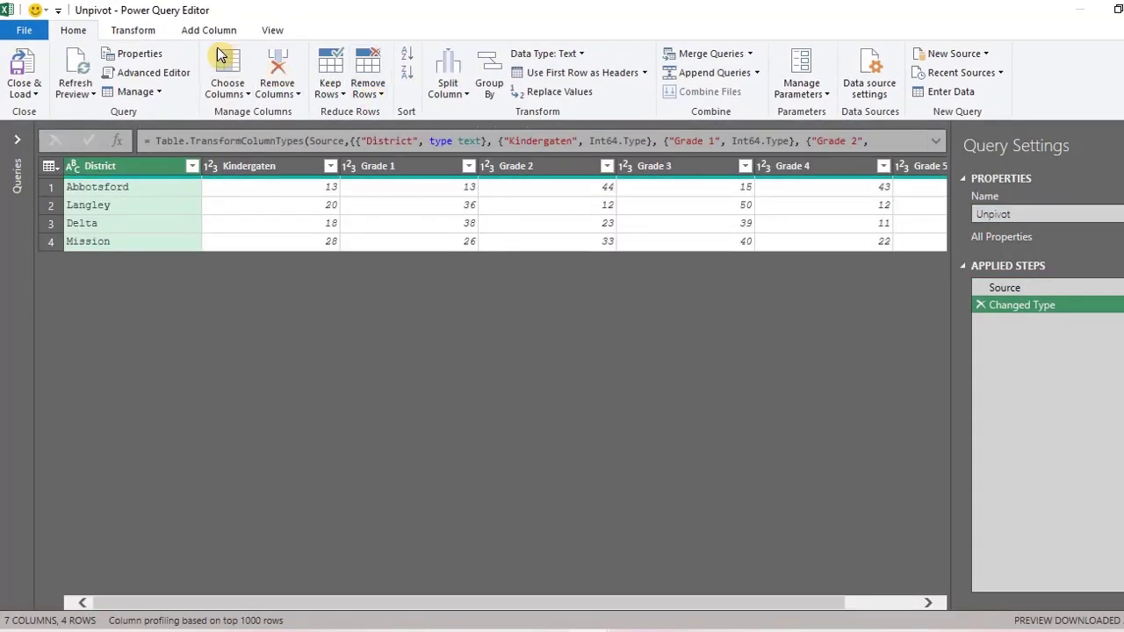
Step: Unpivot all columns other than District in the query
click(132, 30)
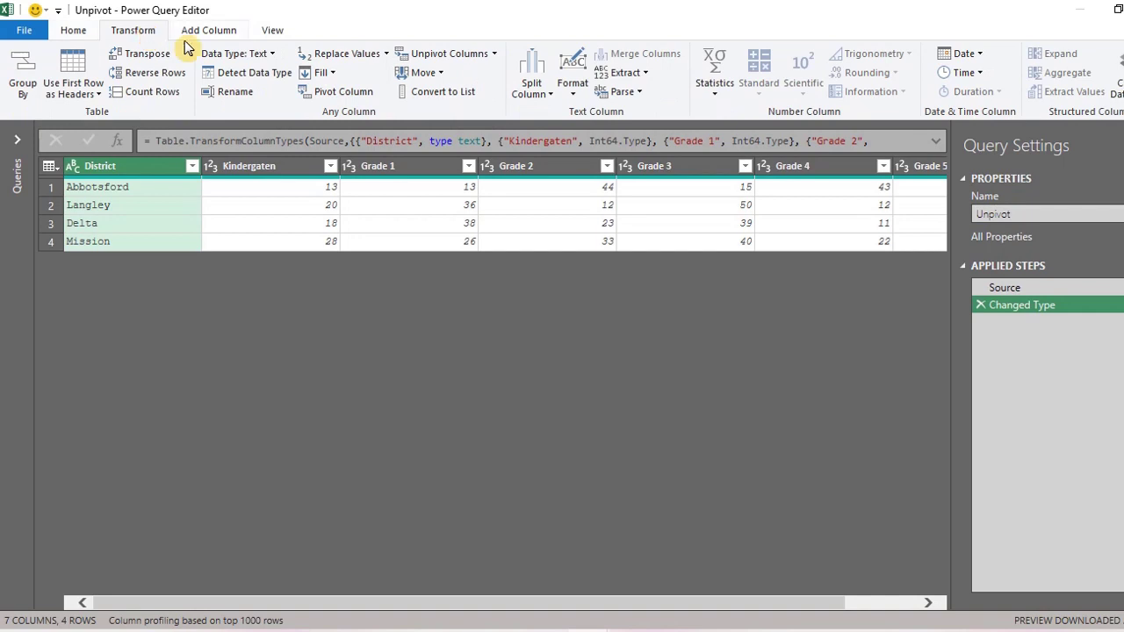
click(495, 56)
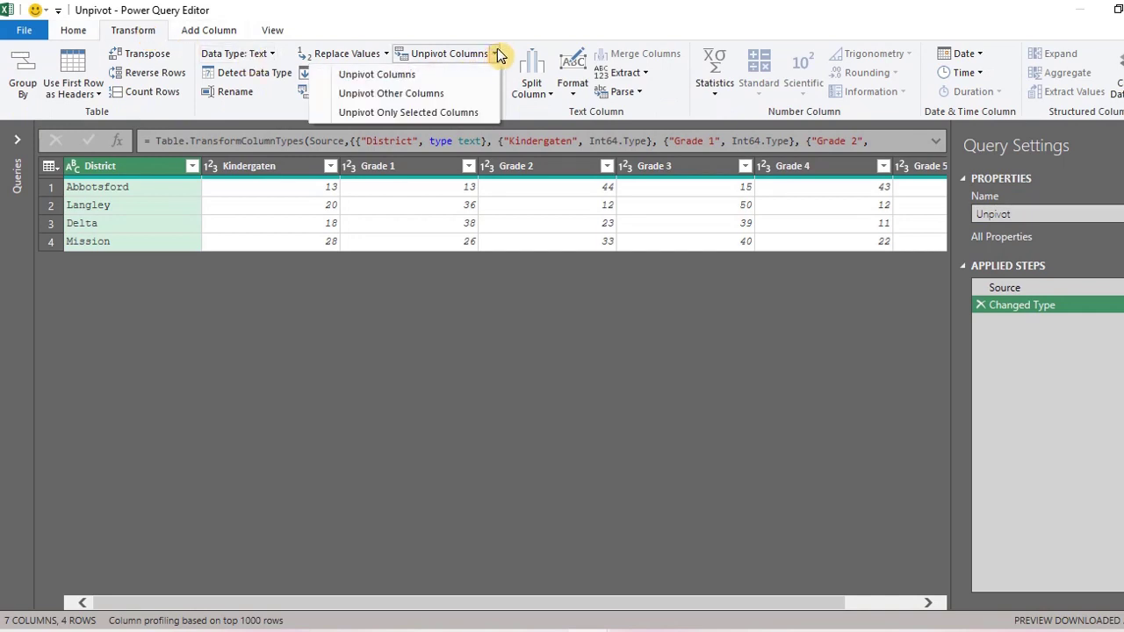
click(499, 56)
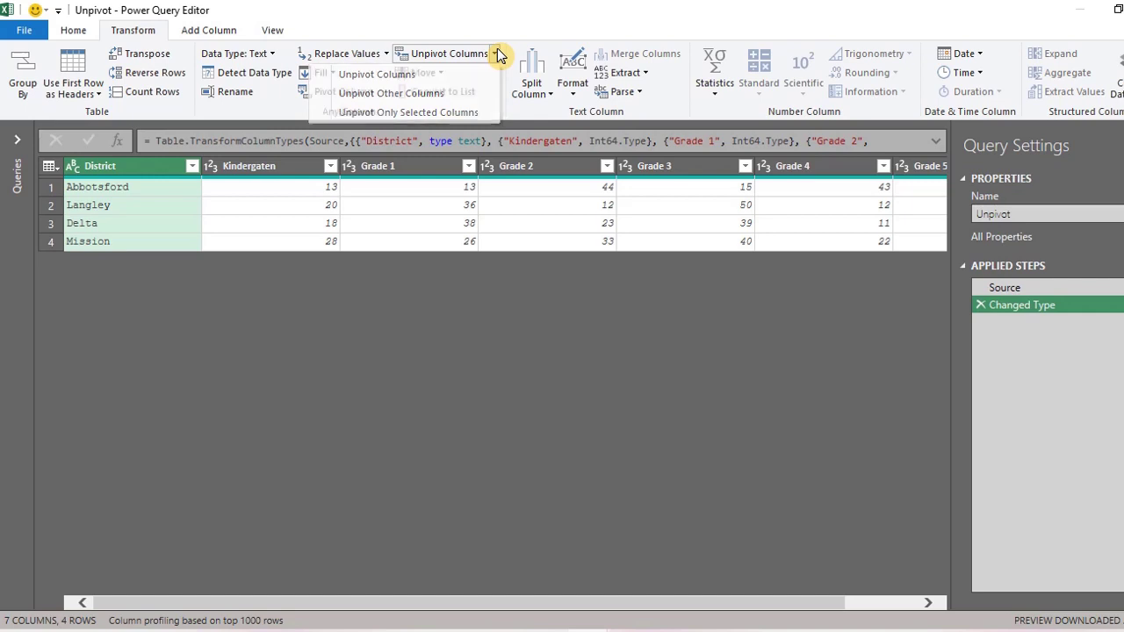
right_click(154, 179)
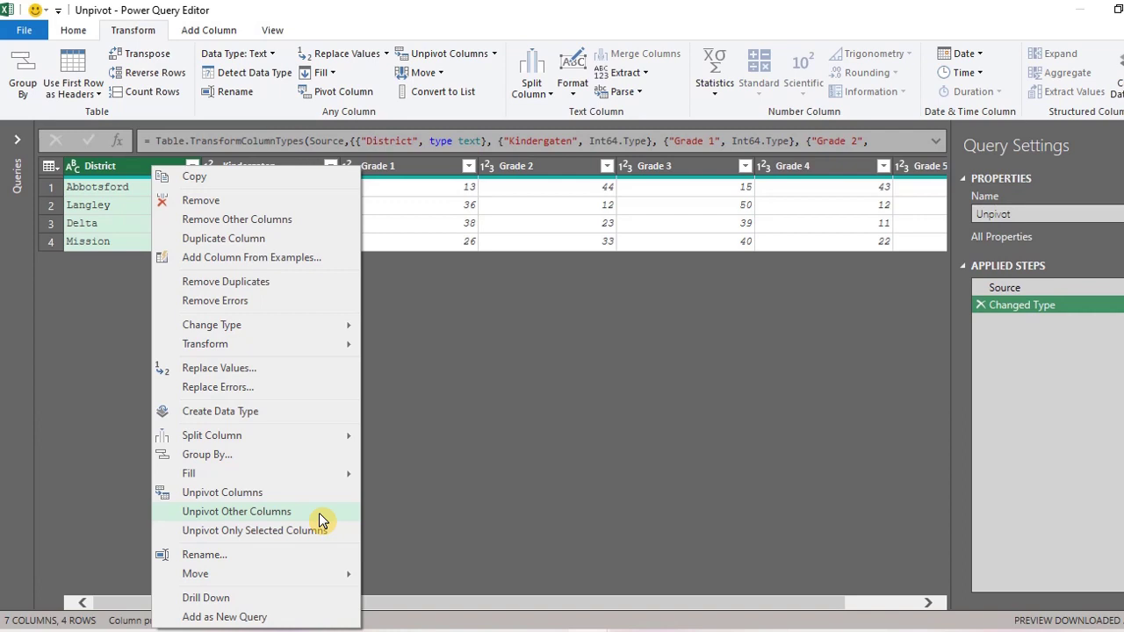
click(263, 511)
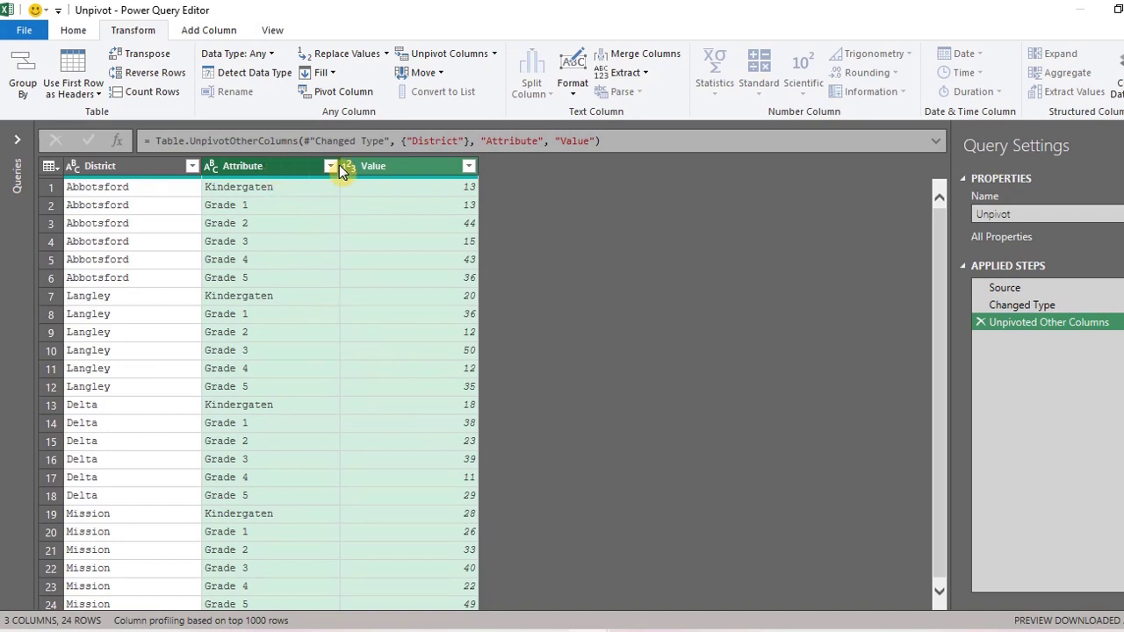
Step: Rename the Attribute column as Grade and the Value column as Size
drag(487, 140, 512, 140)
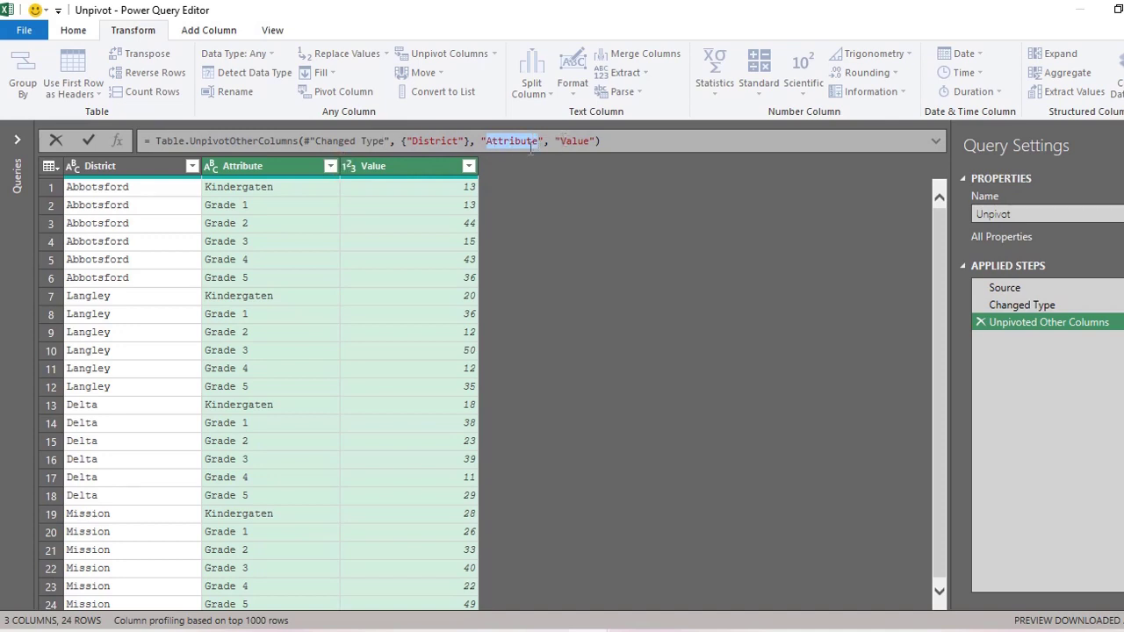
click(260, 170)
double_click(260, 172)
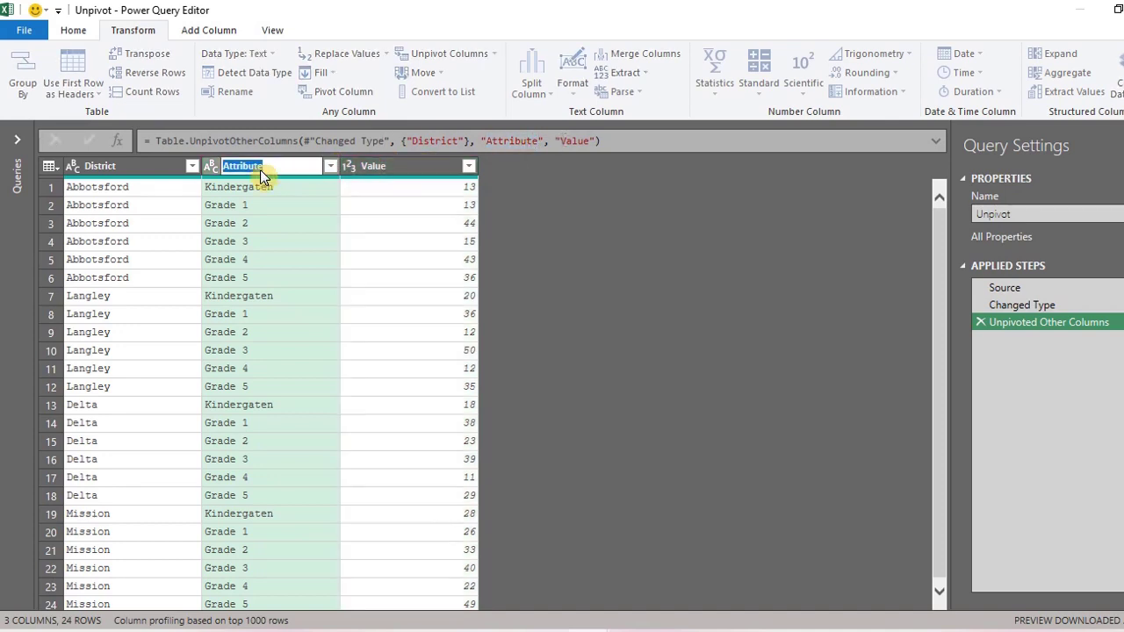
text(Grade)
key(Return)
double_click(375, 170)
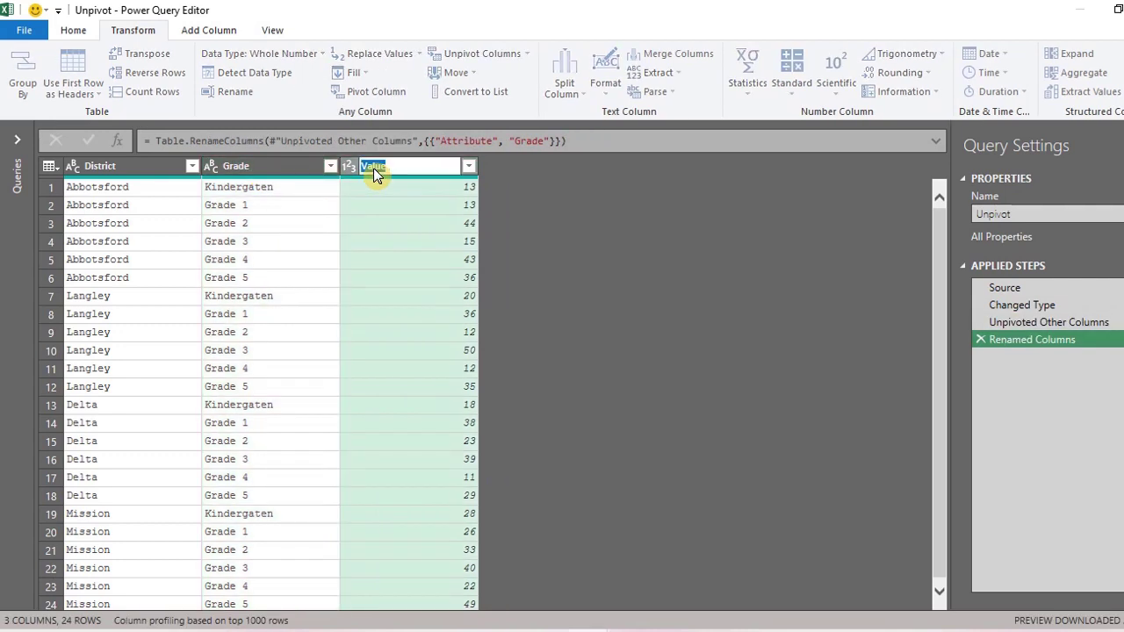
text(Size)
key(Return)
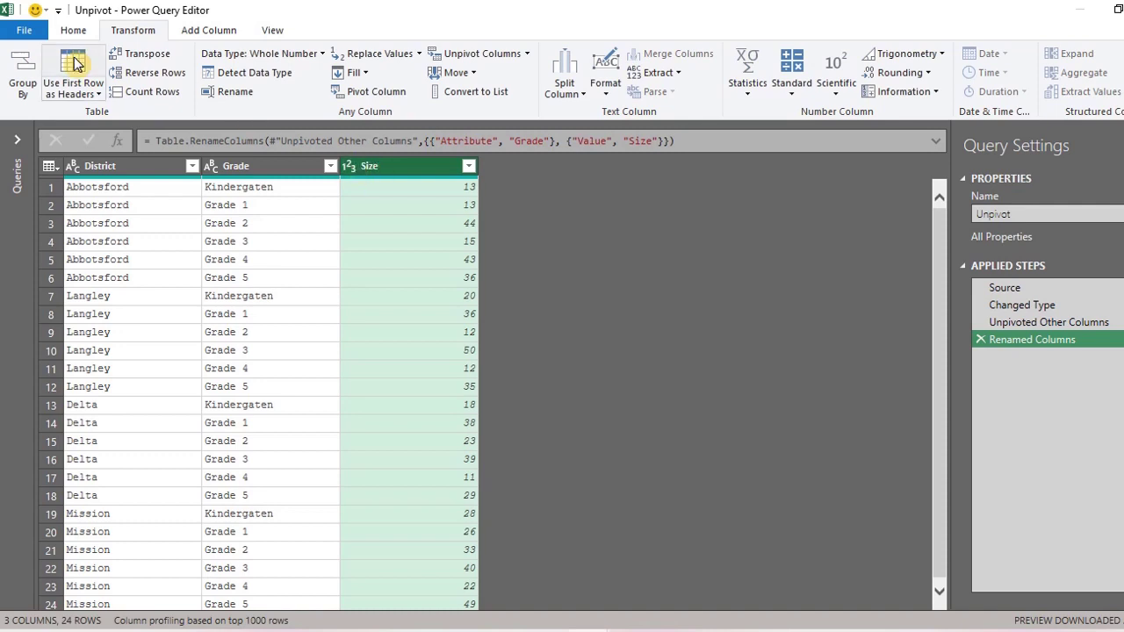
Step: Close the query and load it as a table into the existing Unpivot 1 worksheet at J3
click(74, 30)
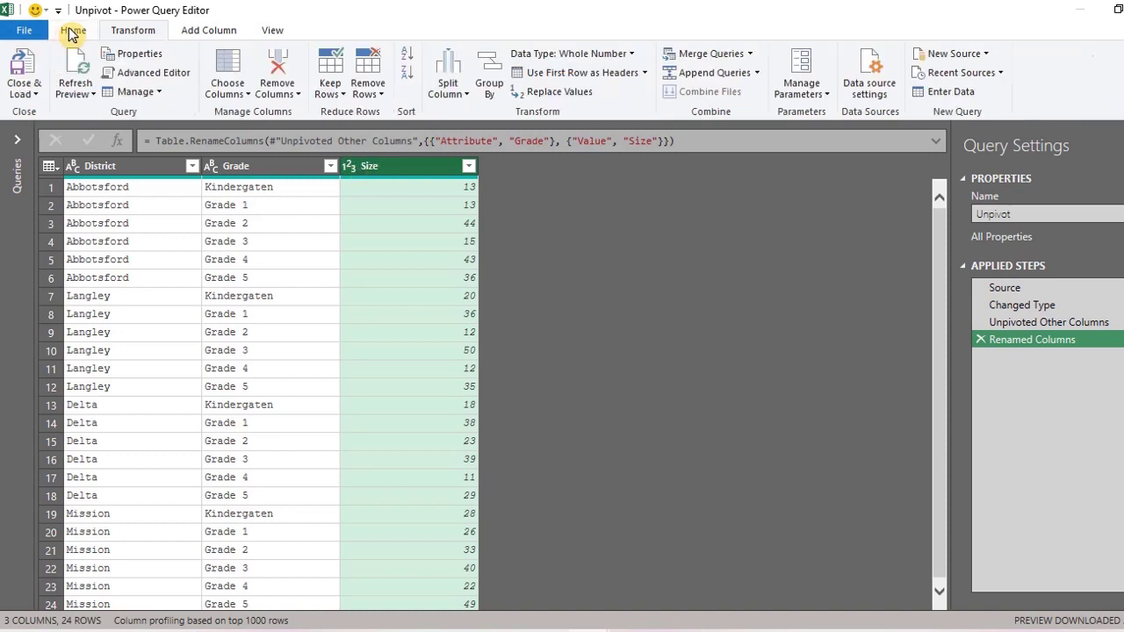
click(33, 93)
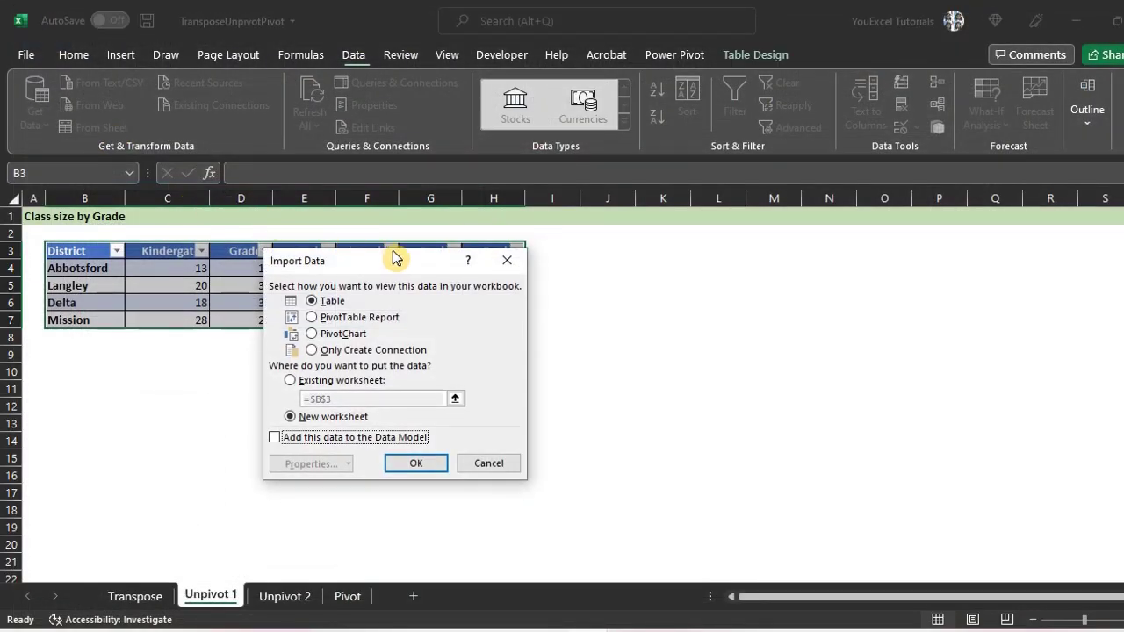
click(291, 381)
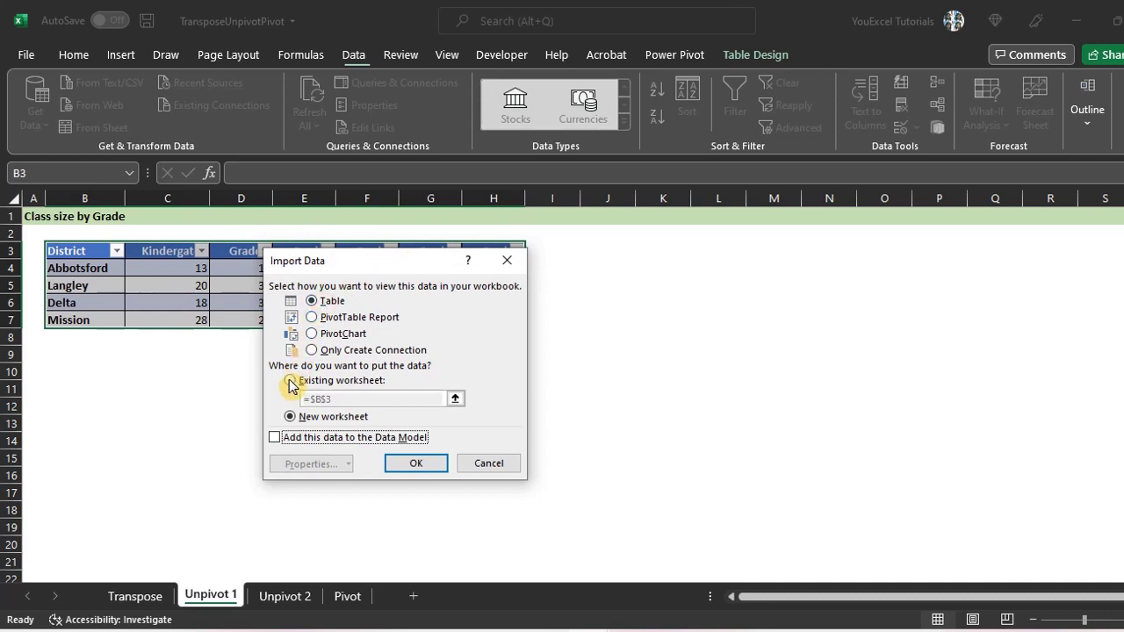
click(291, 382)
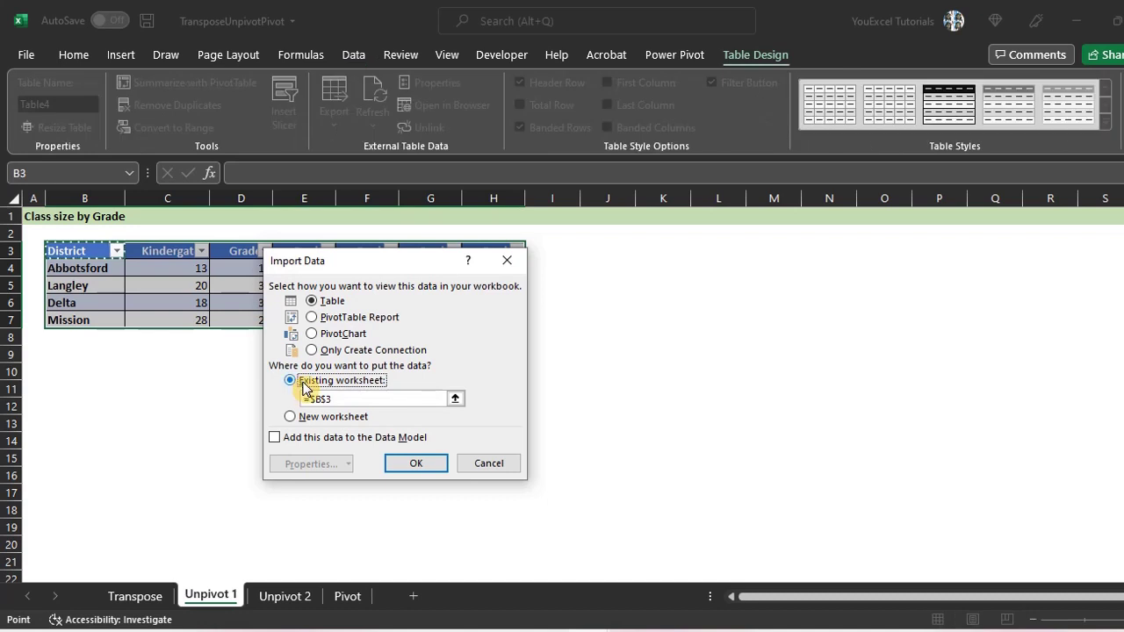
click(593, 249)
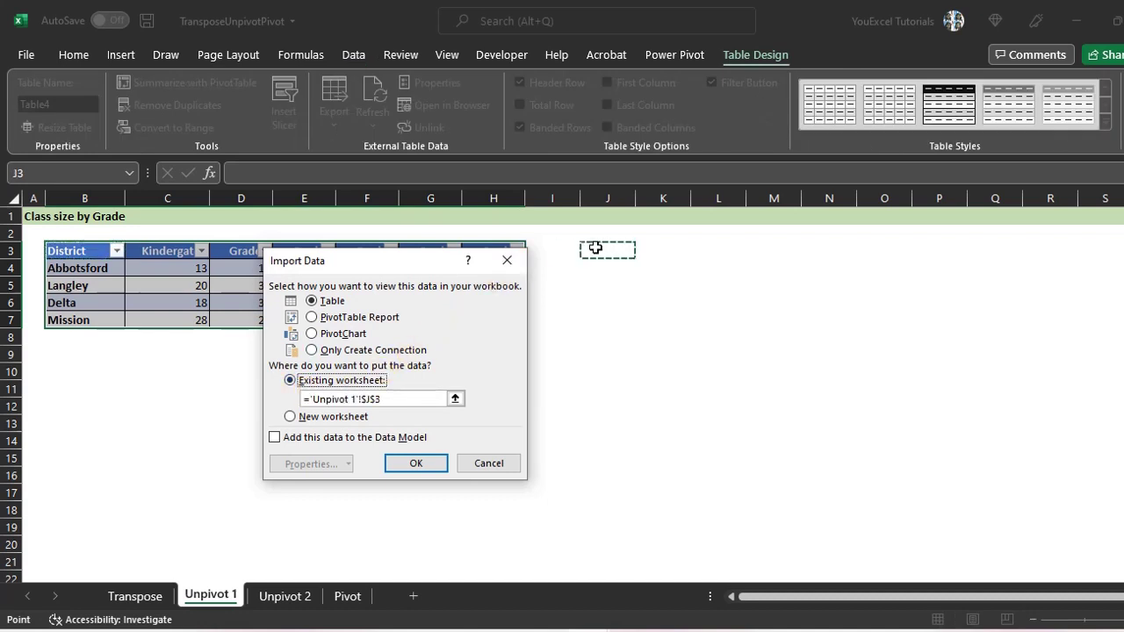
click(417, 462)
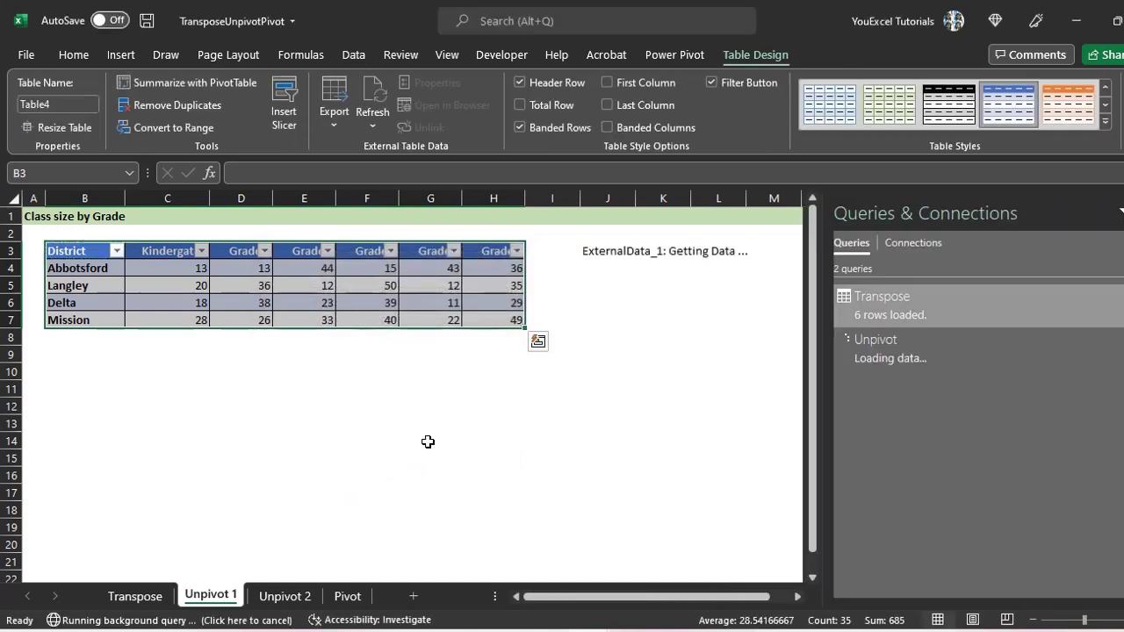
Step: Create a PivotTable from the unpivoted table at N3 of the existing worksheet, with Grade as rows and Size as summed values
click(612, 302)
click(122, 55)
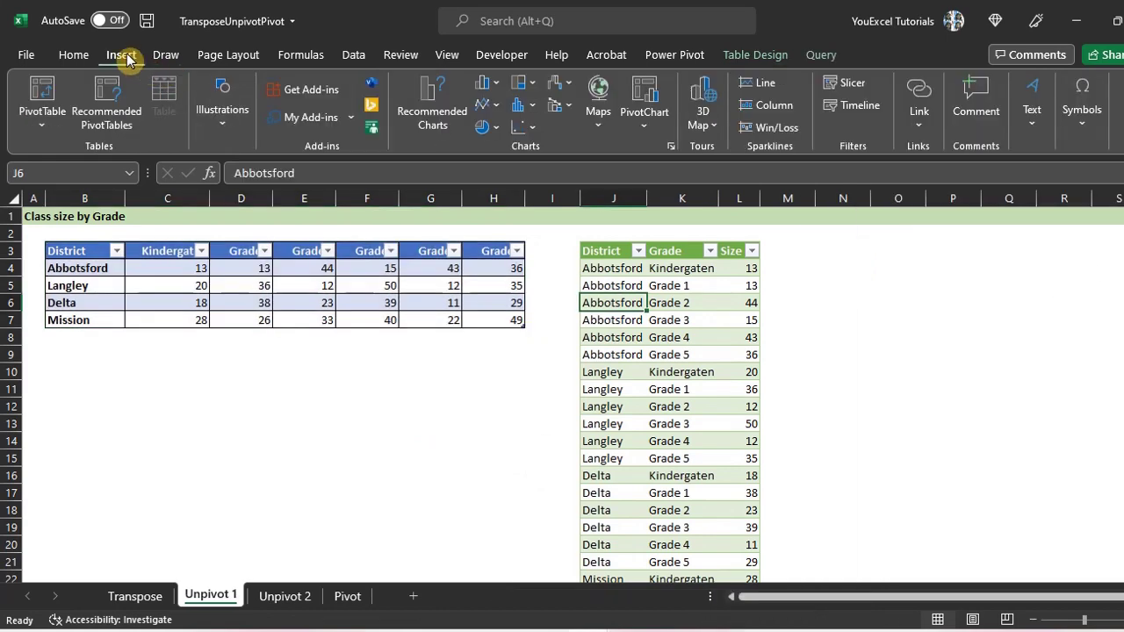
click(40, 97)
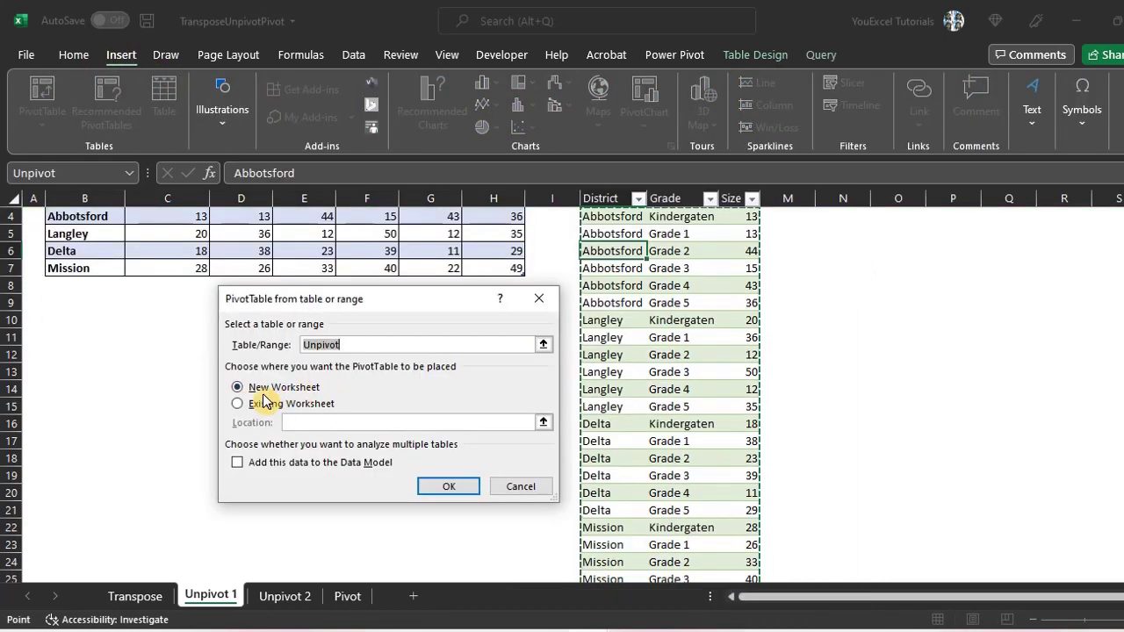
click(237, 403)
click(834, 253)
click(448, 486)
click(918, 599)
click(917, 599)
click(960, 335)
click(960, 352)
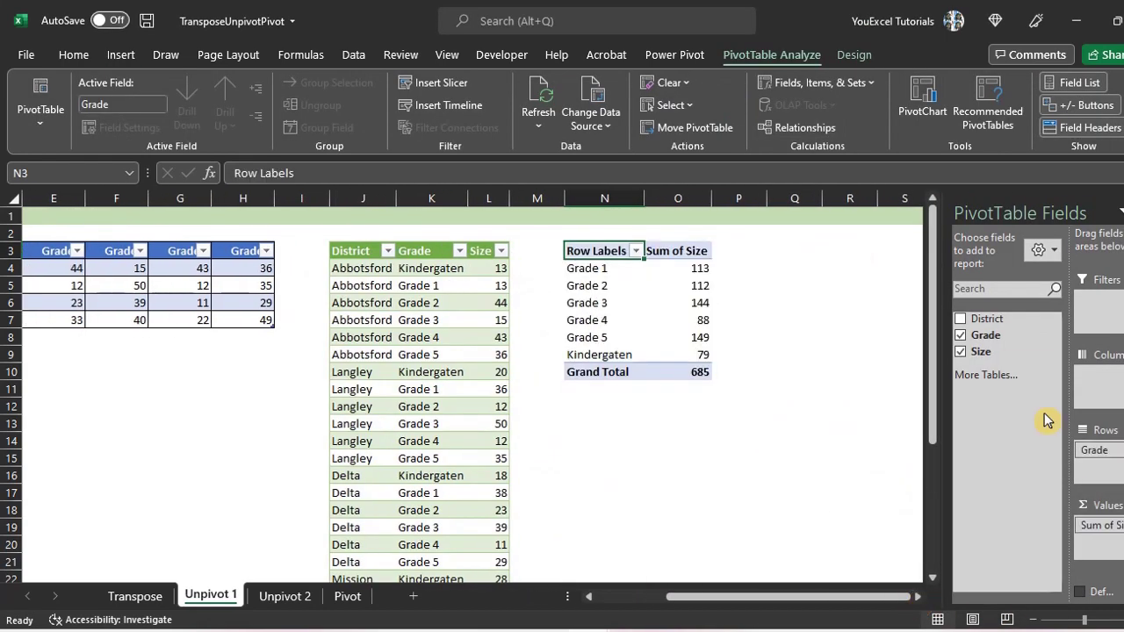
Step: Add Size to the PivotTable values a second time and show it as % of Grand Total
drag(981, 351, 1098, 538)
right_click(766, 268)
mouse_move(901, 466)
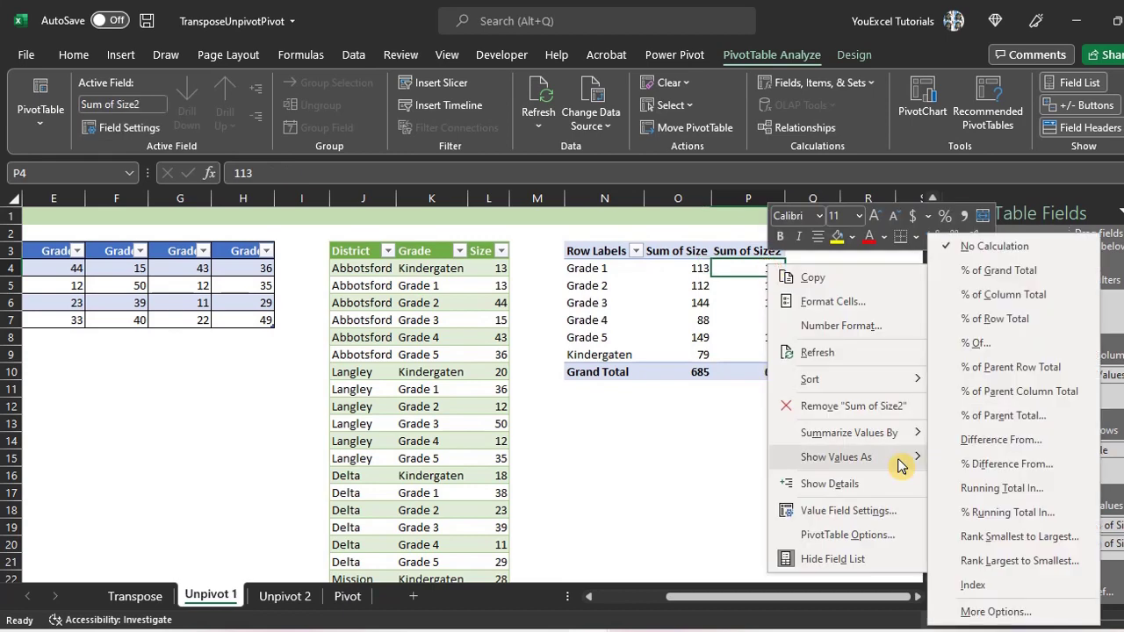
click(999, 270)
Step: Rename the PivotTable's Sum of Size header in O3 as Size
key(Up)
key(Left)
text(Siz)
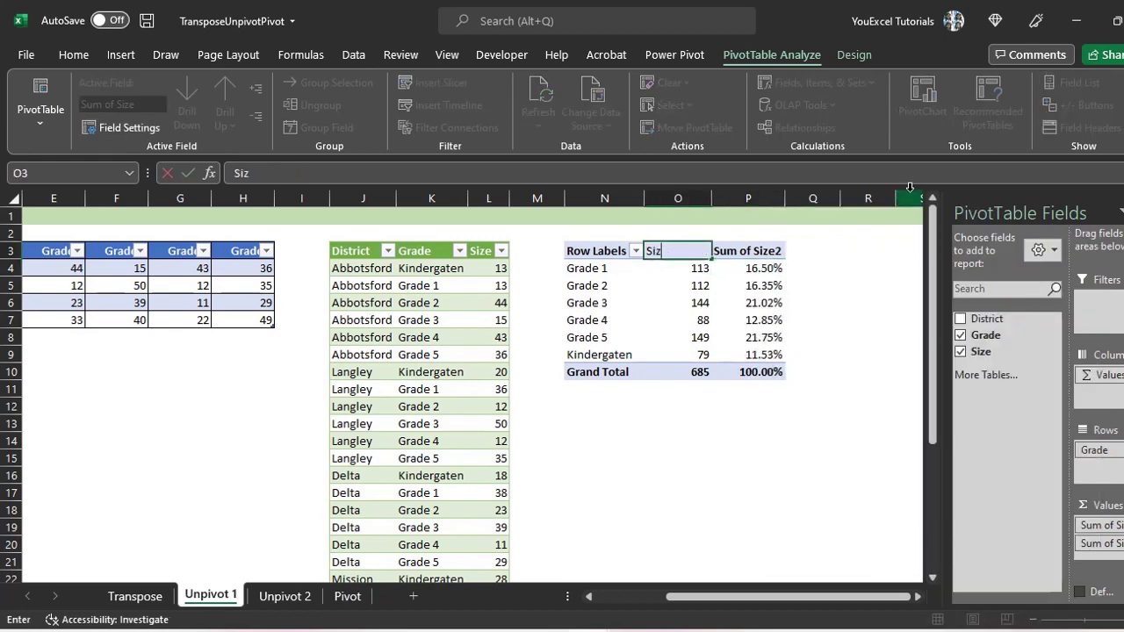
text(e)
key(Return)
key(Up)
key(Right)
Step: Load range B4:N9 of the Unpivot 2 sheet into Power Query without headers and name the query Unpivot 2
key(ctrl+Page_Down)
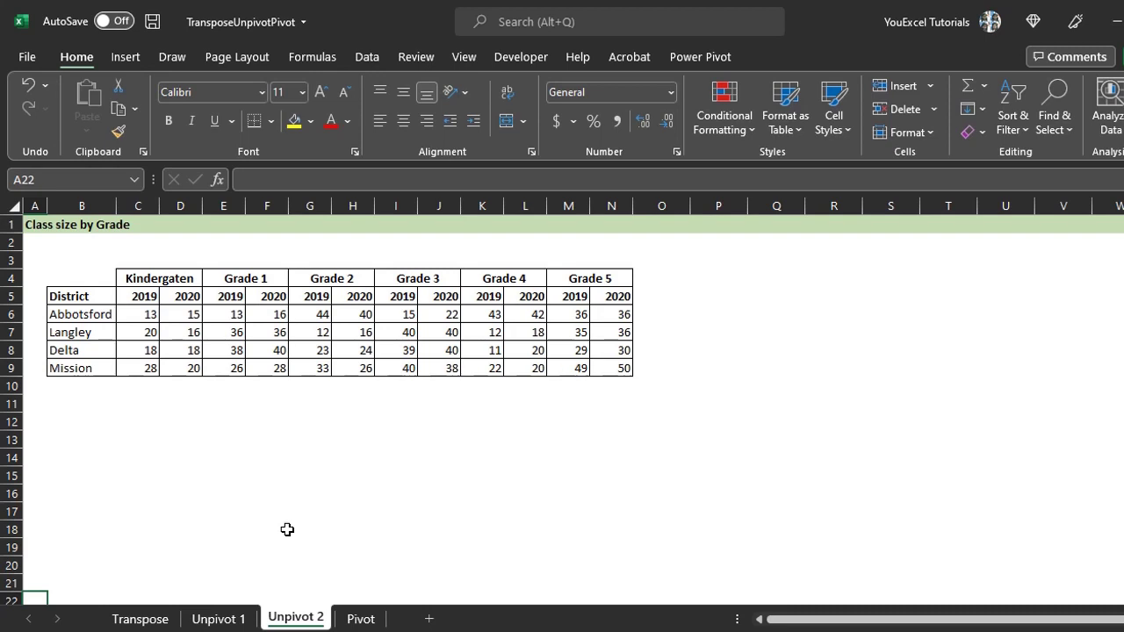
click(252, 329)
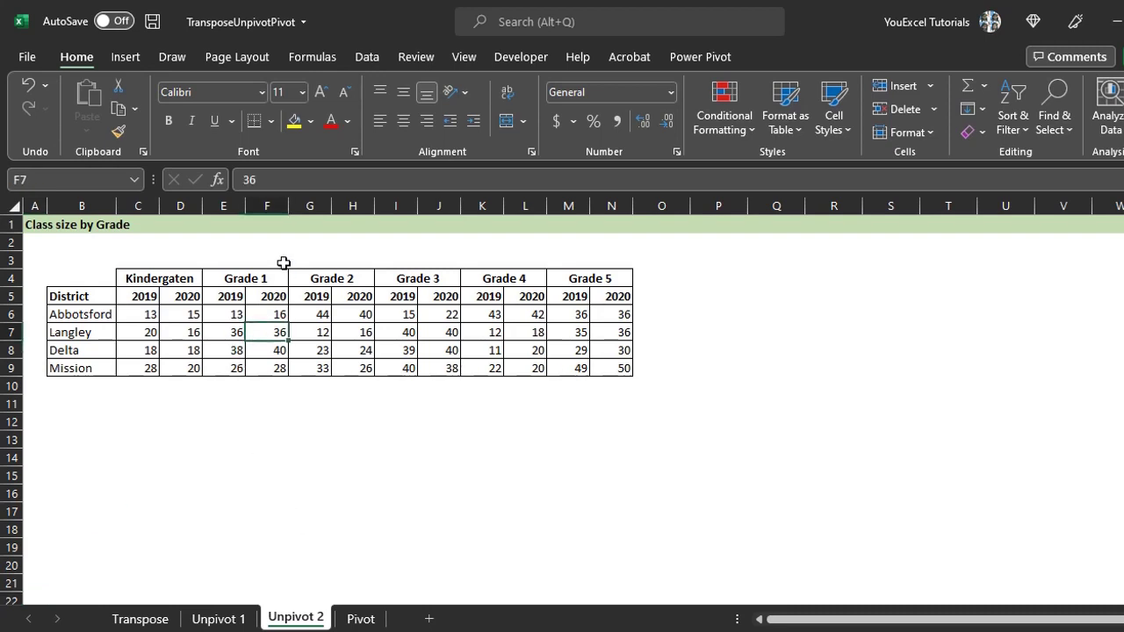
click(362, 58)
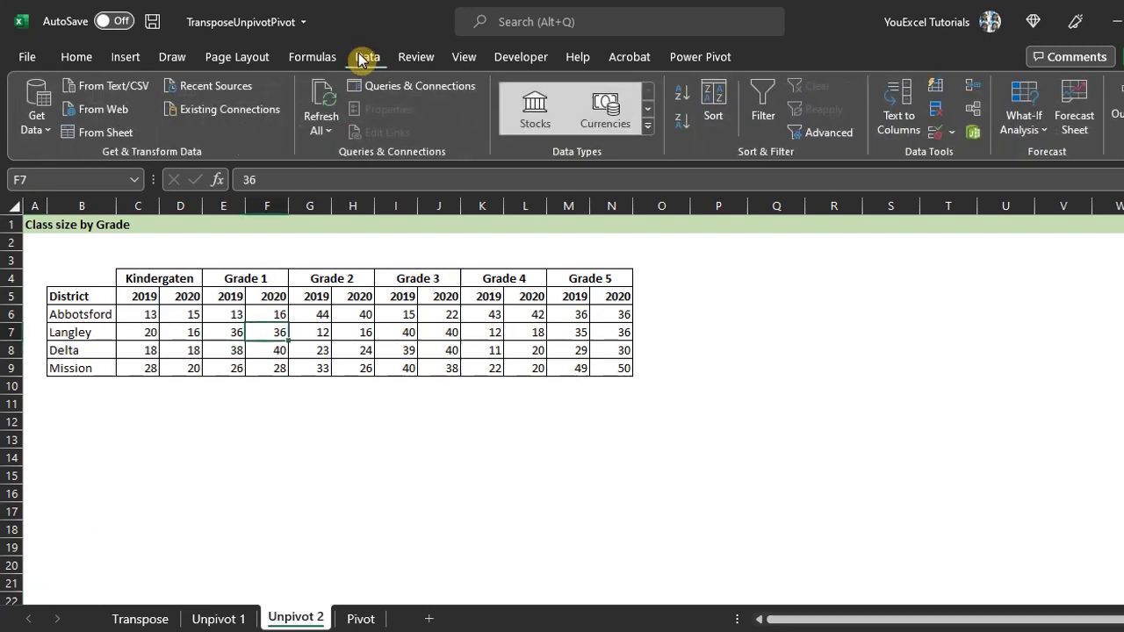
click(145, 134)
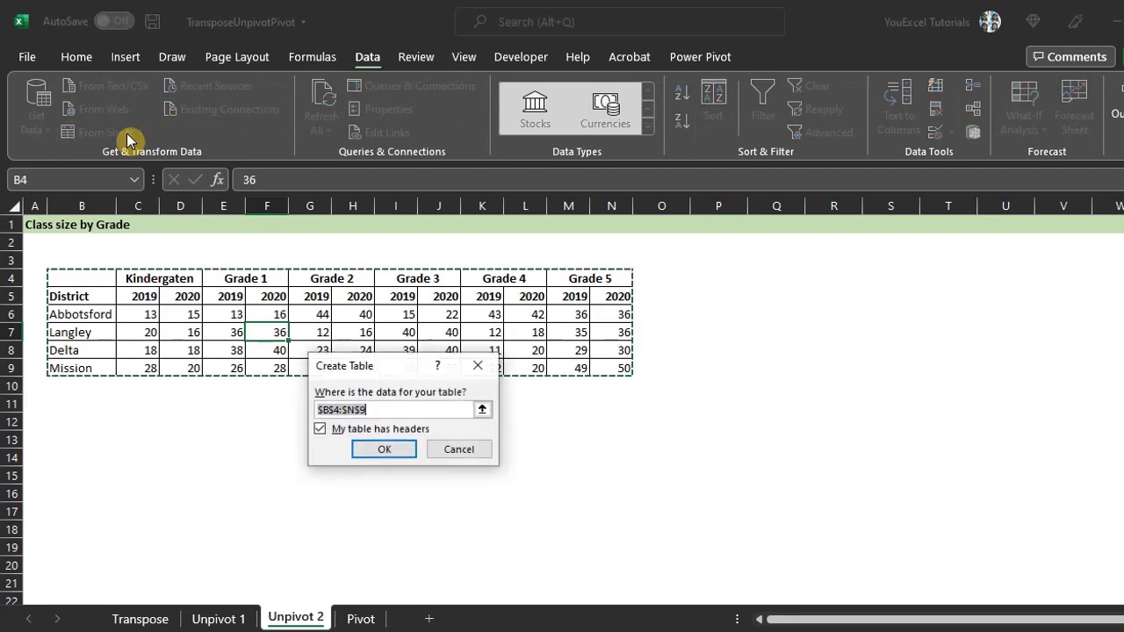
click(323, 434)
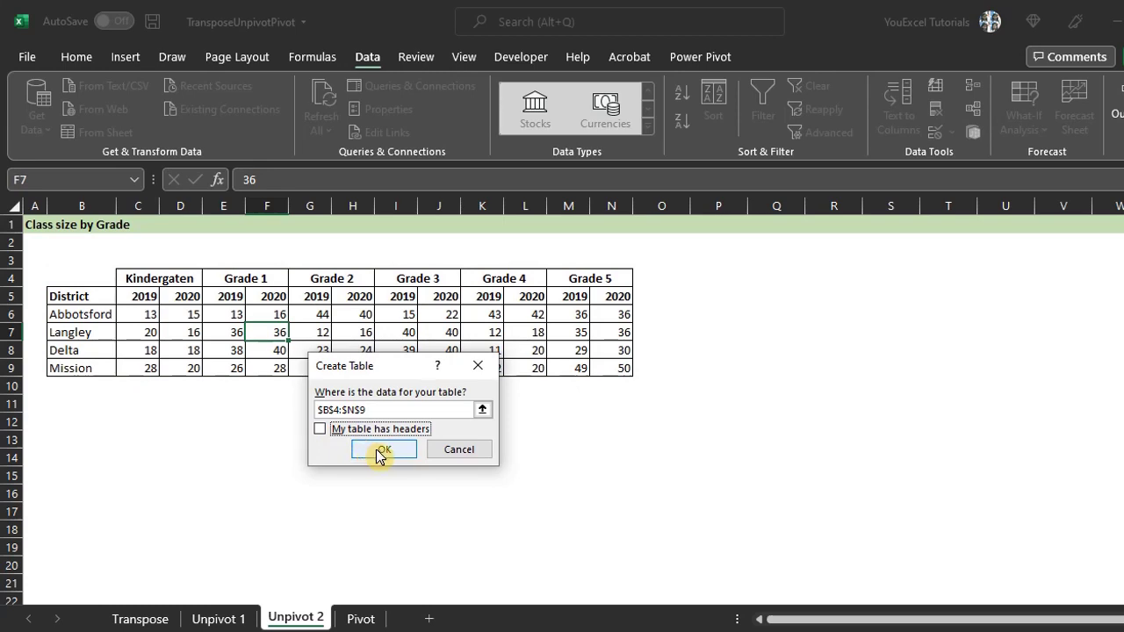
click(381, 451)
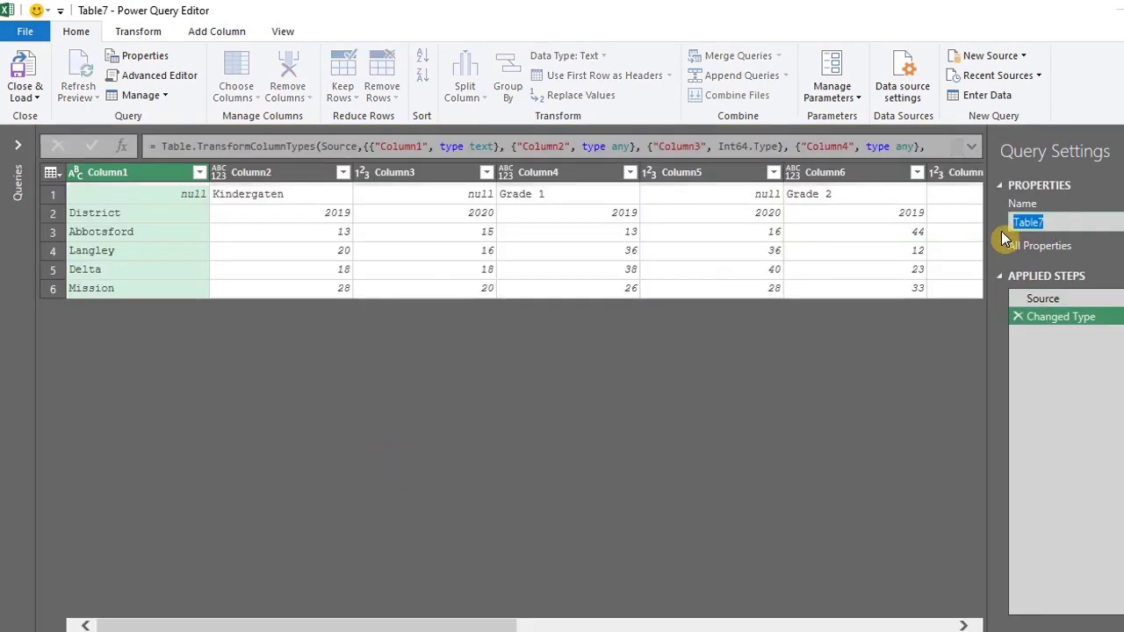
text(Unpivot 2)
key(Return)
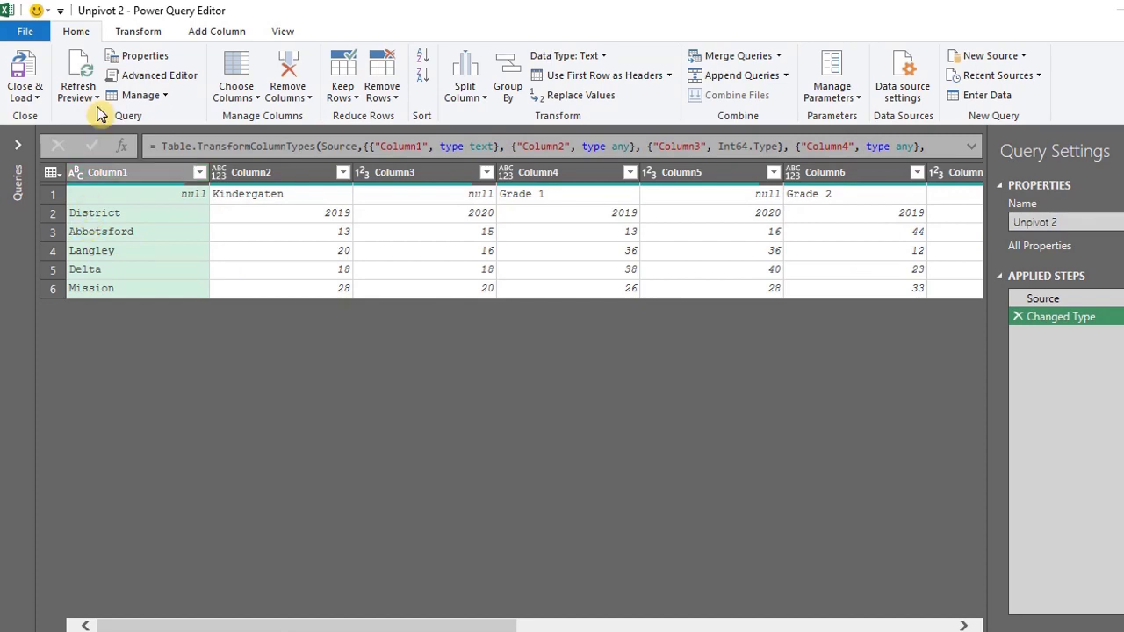
Step: Transpose the table and fill the grade names down in Column1
click(138, 32)
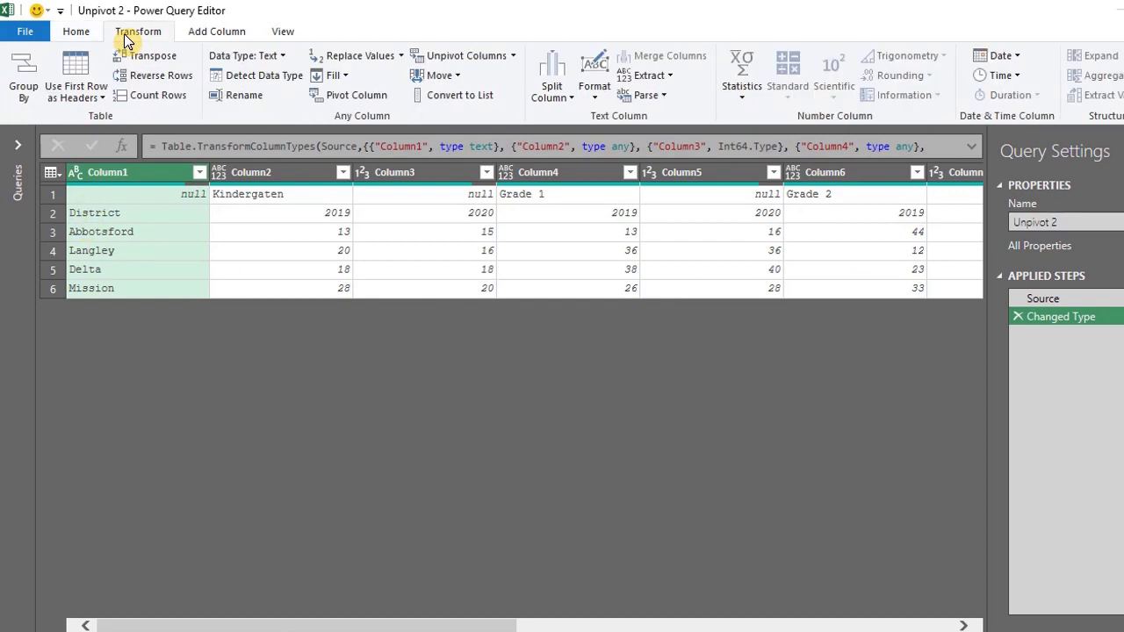
click(177, 64)
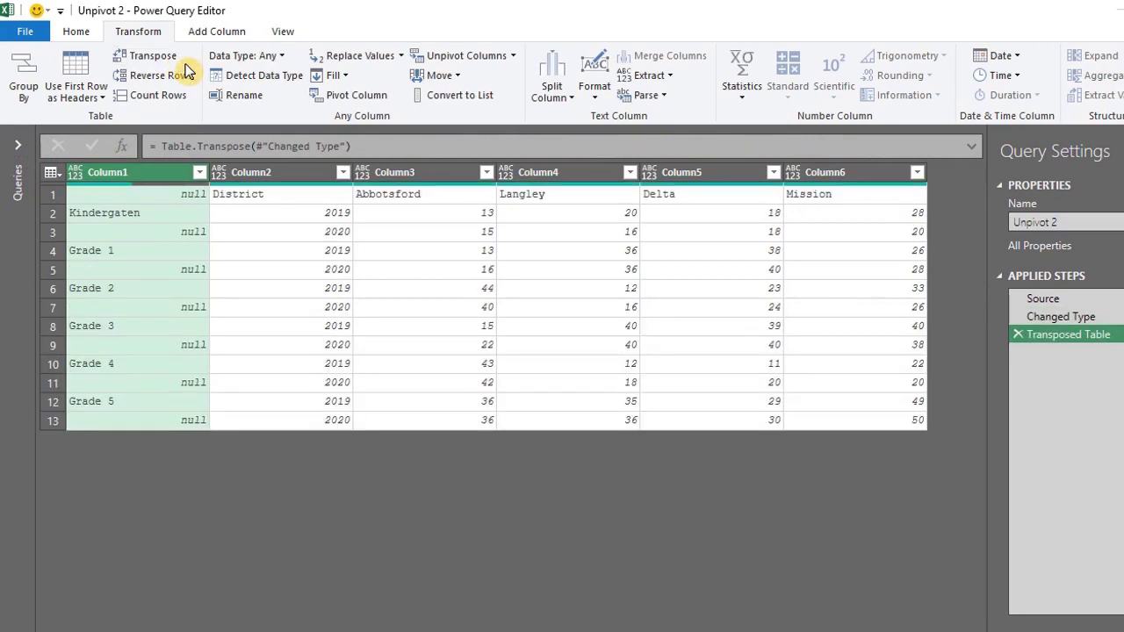
right_click(171, 186)
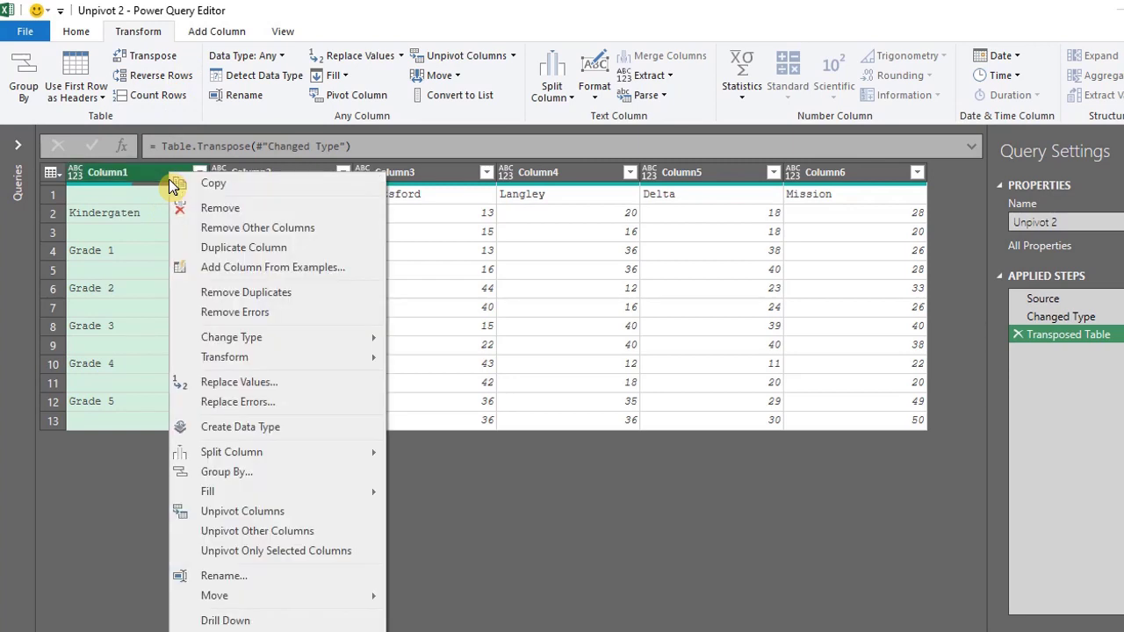
mouse_move(367, 496)
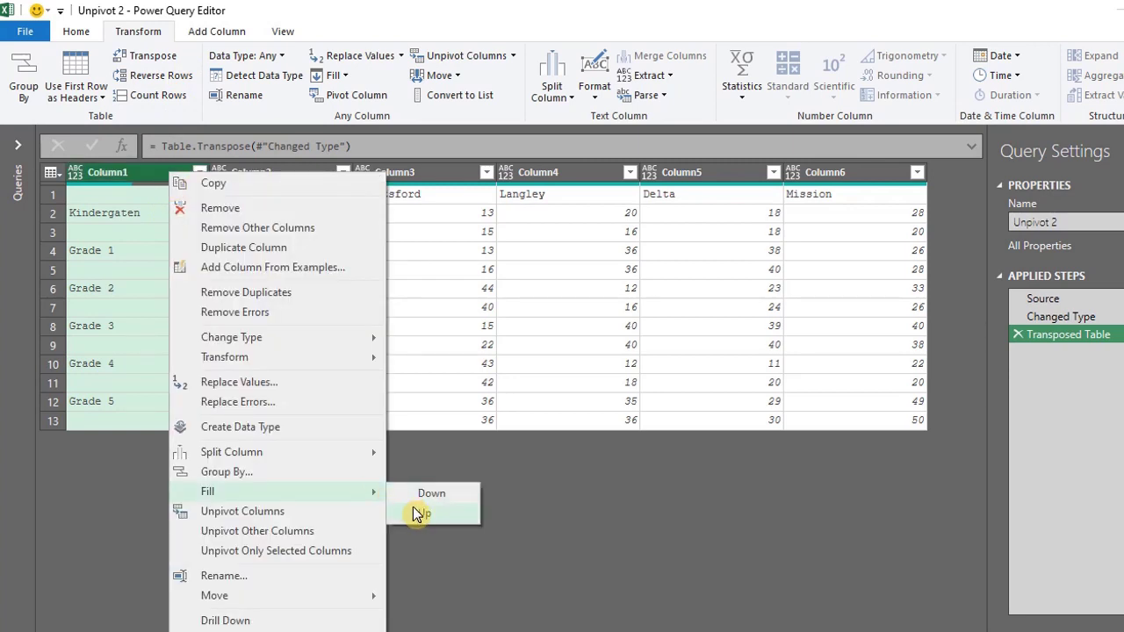
click(425, 497)
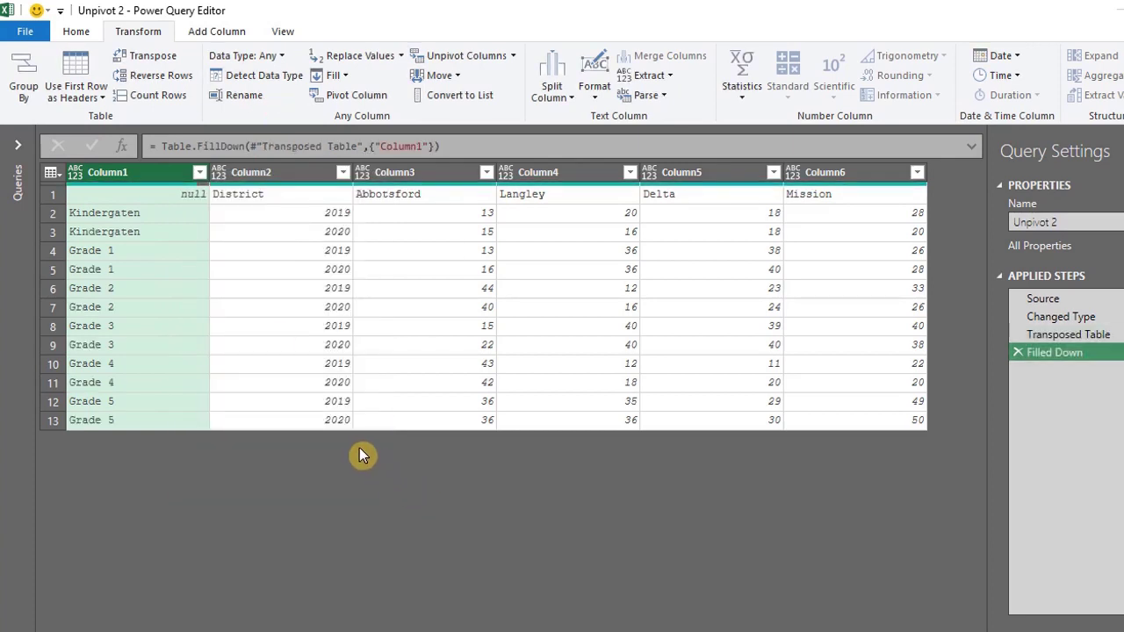
Step: Merge Column1 and Column2 into one column named Merged, using a comma as separator
shift+click(264, 177)
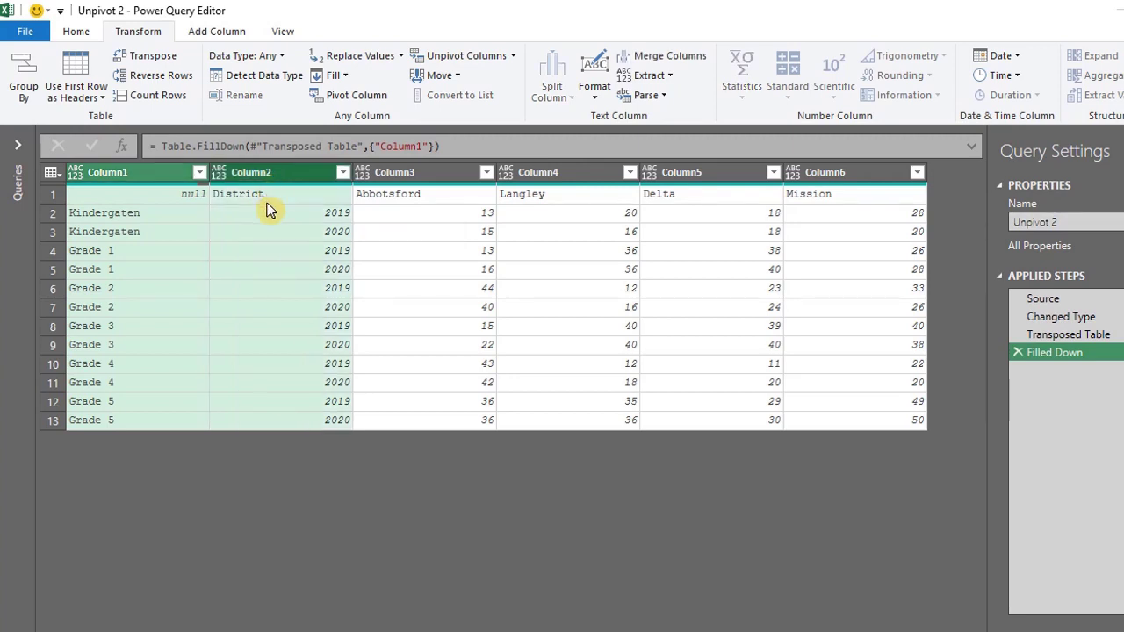
right_click(258, 179)
click(321, 345)
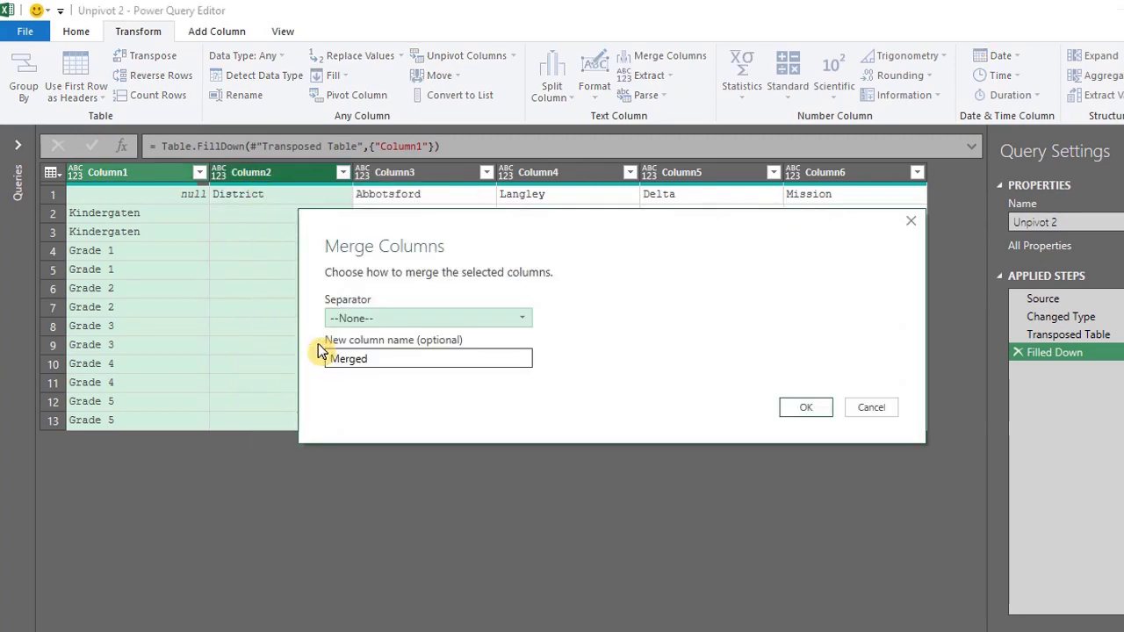
click(393, 320)
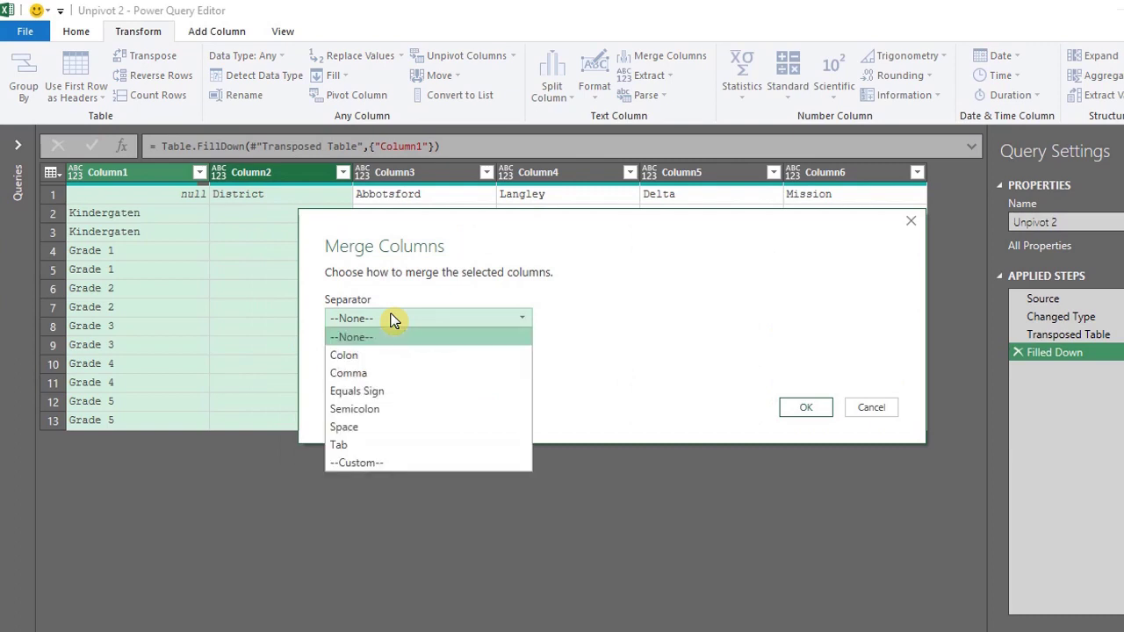
click(381, 372)
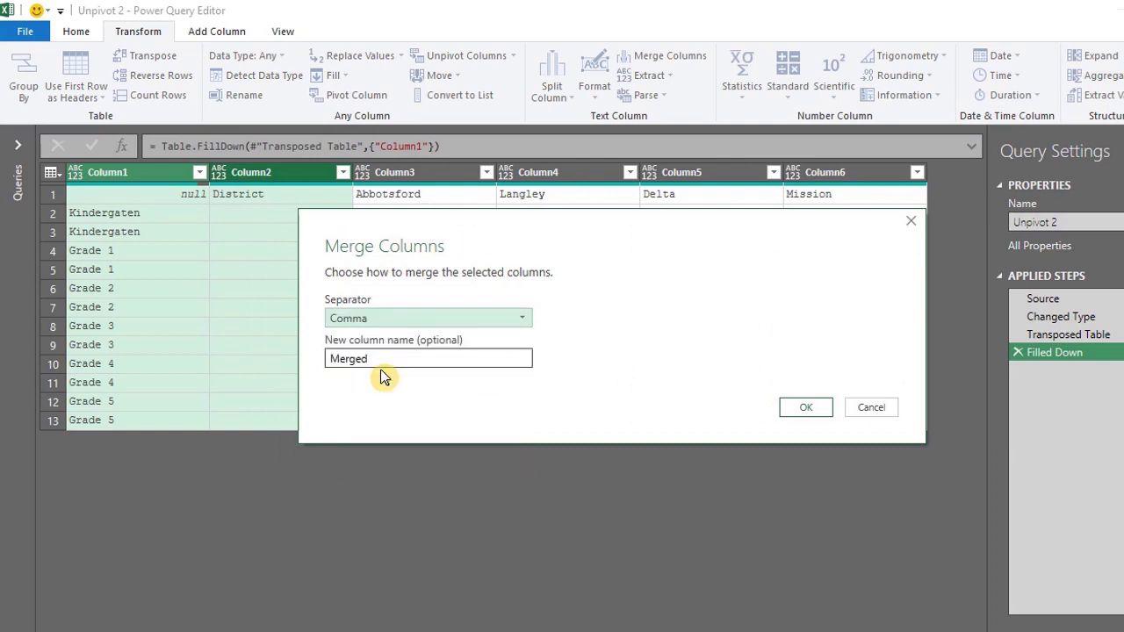
click(815, 412)
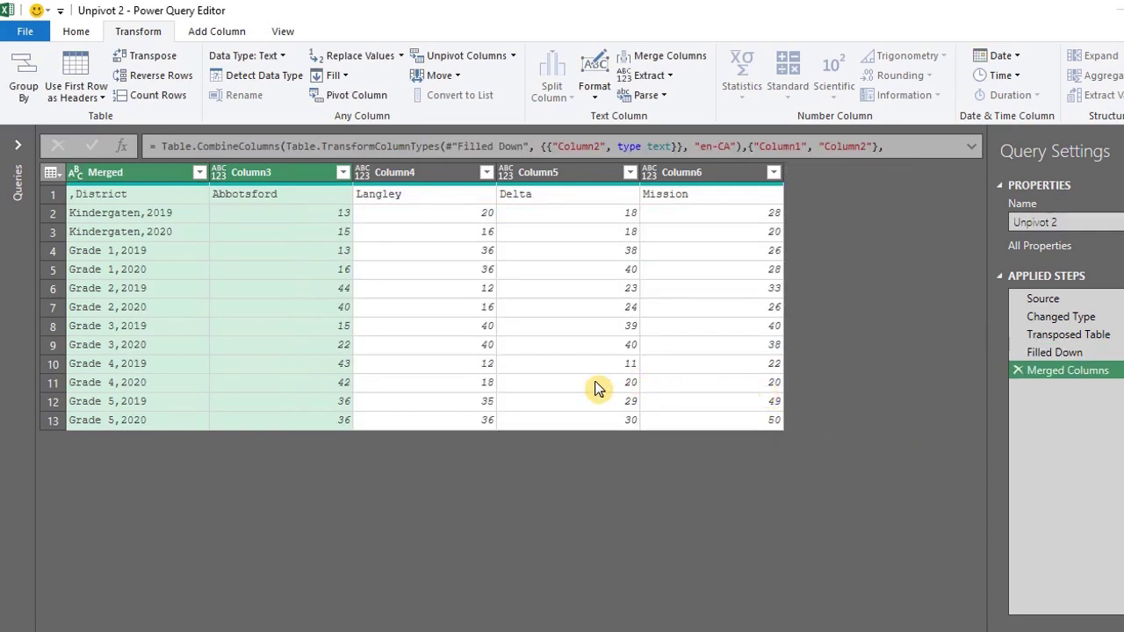
Step: Transpose the merged table back and use its first row as headers
click(166, 179)
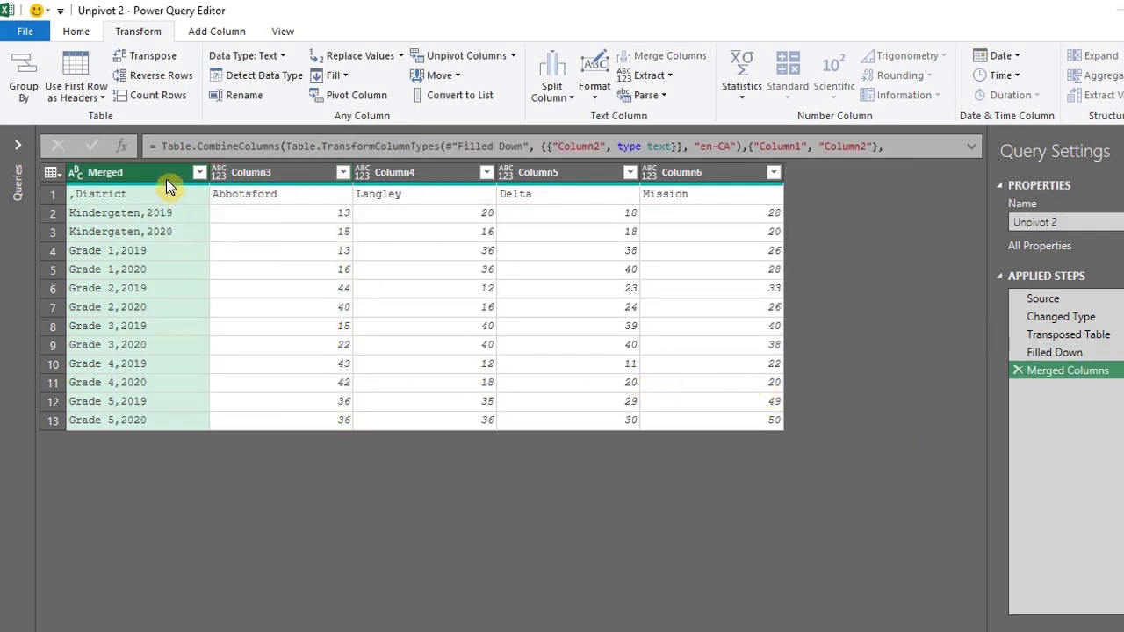
click(169, 57)
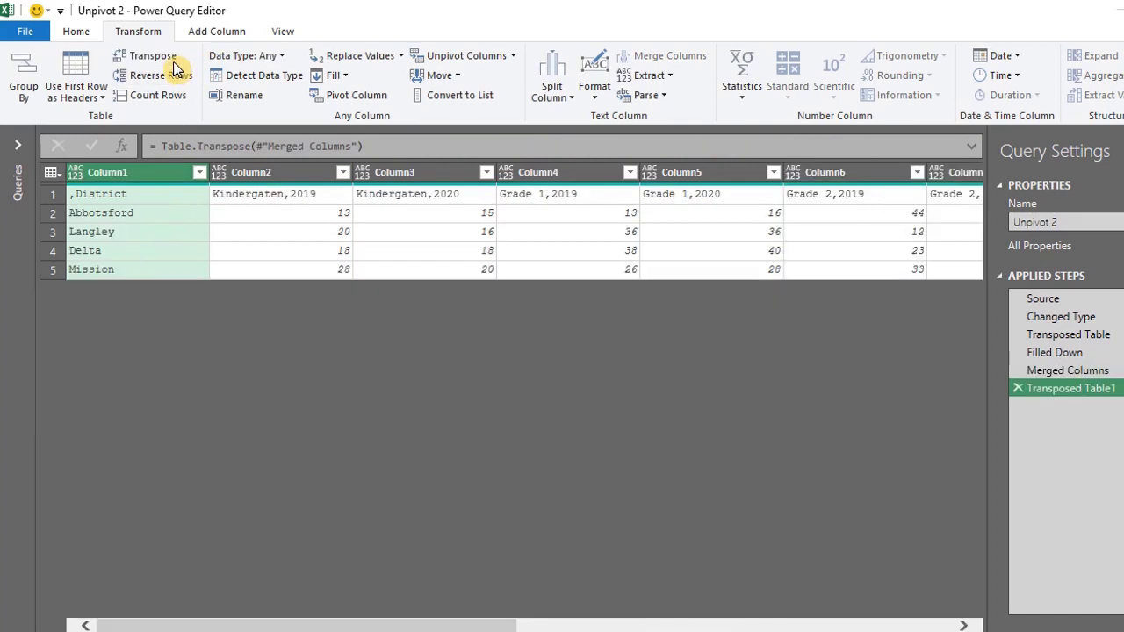
click(60, 173)
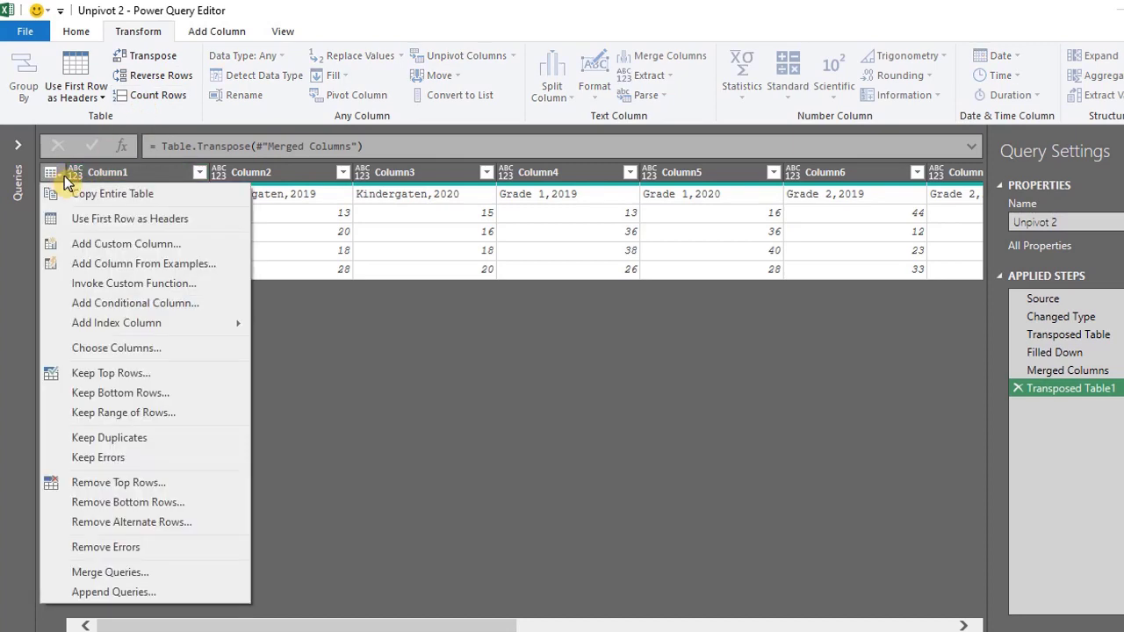
click(99, 220)
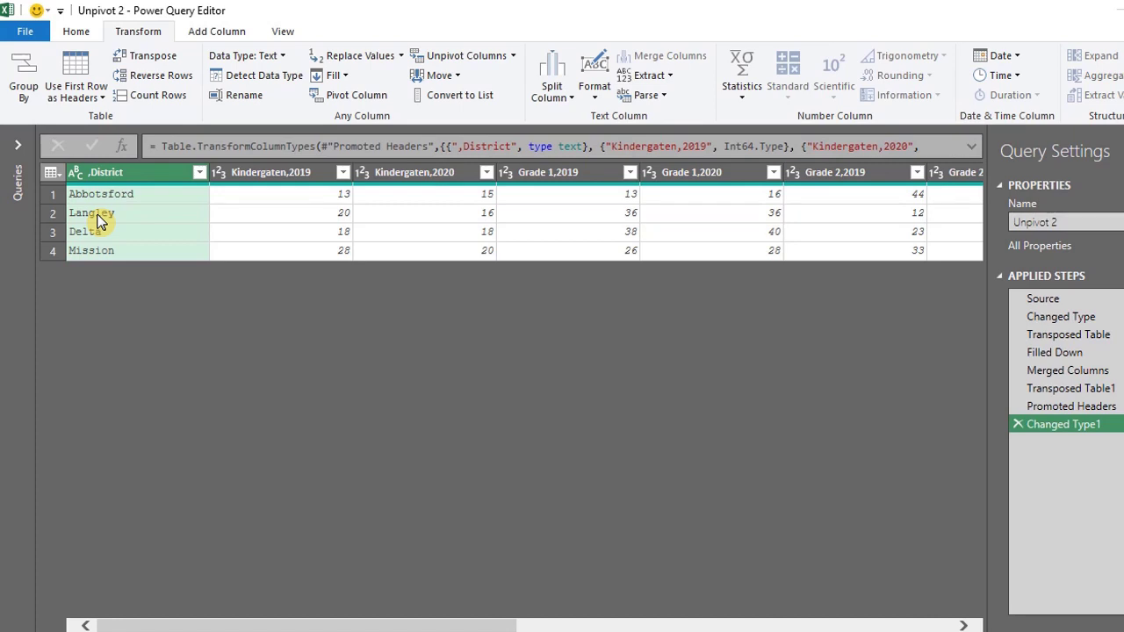
Step: Unpivot all columns other than ,District and split the Attribute column at each occurrence of the comma delimiter
right_click(121, 176)
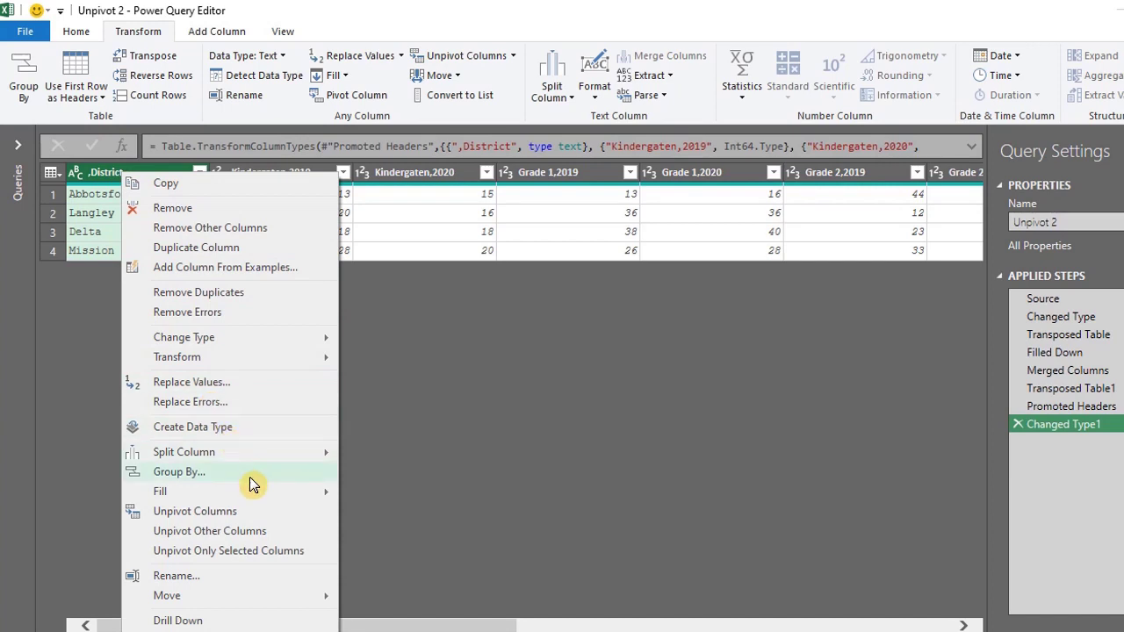
click(253, 530)
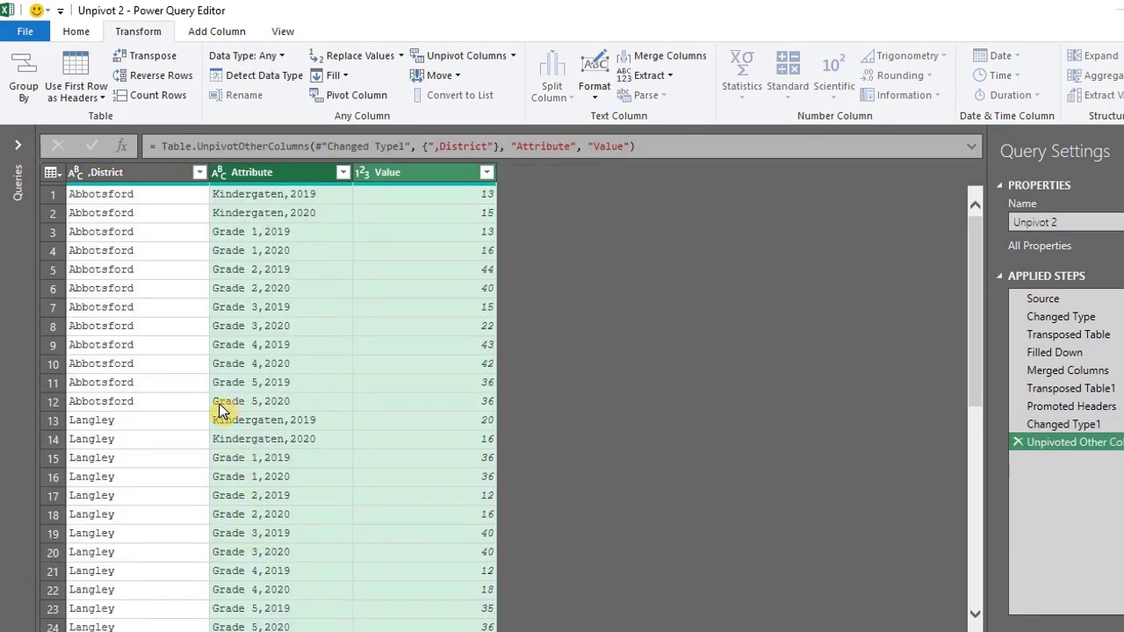
click(254, 175)
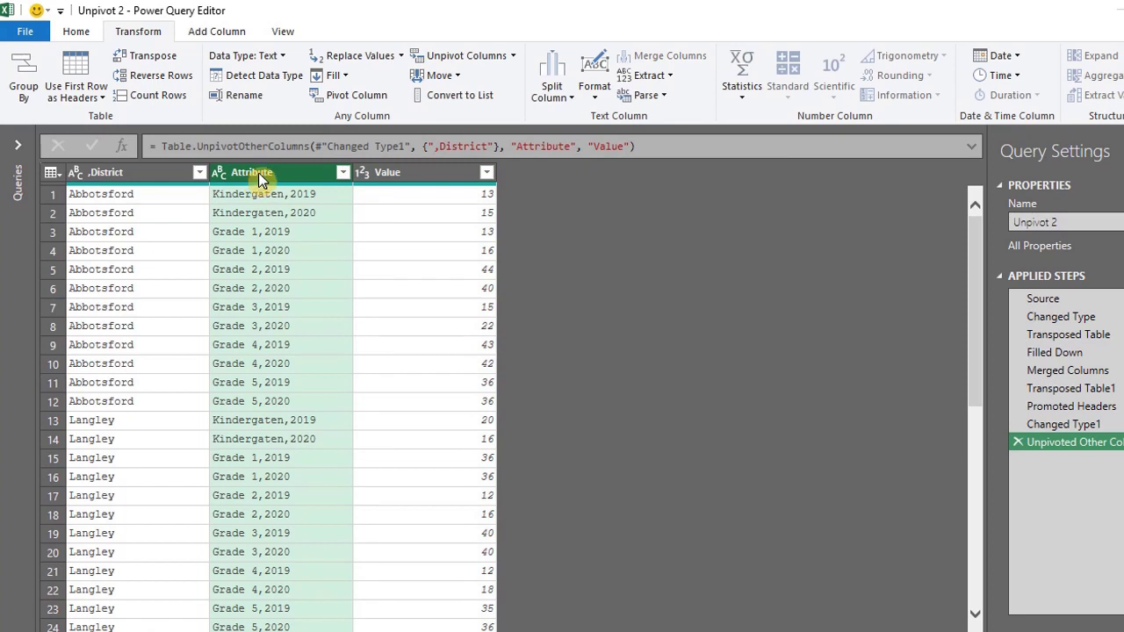
right_click(261, 180)
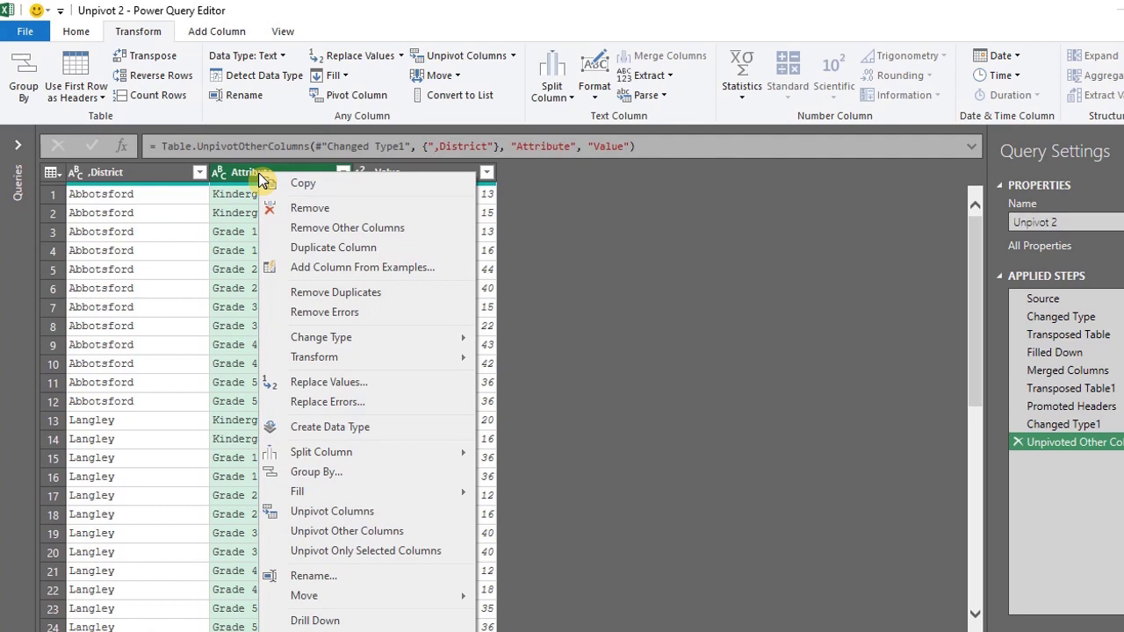
mouse_move(364, 457)
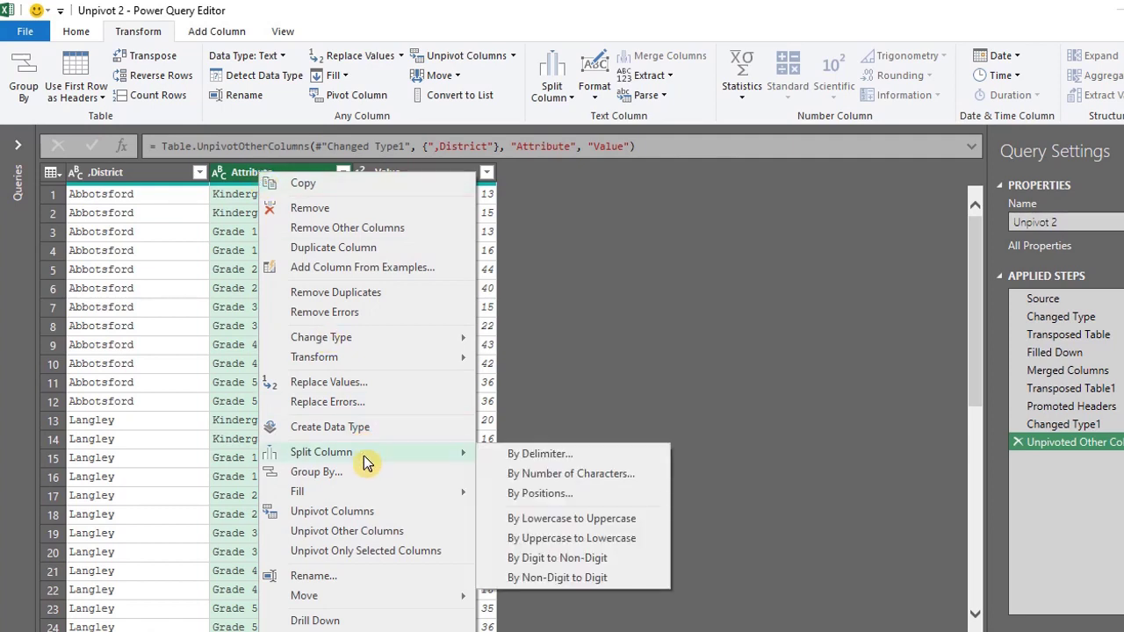
click(531, 455)
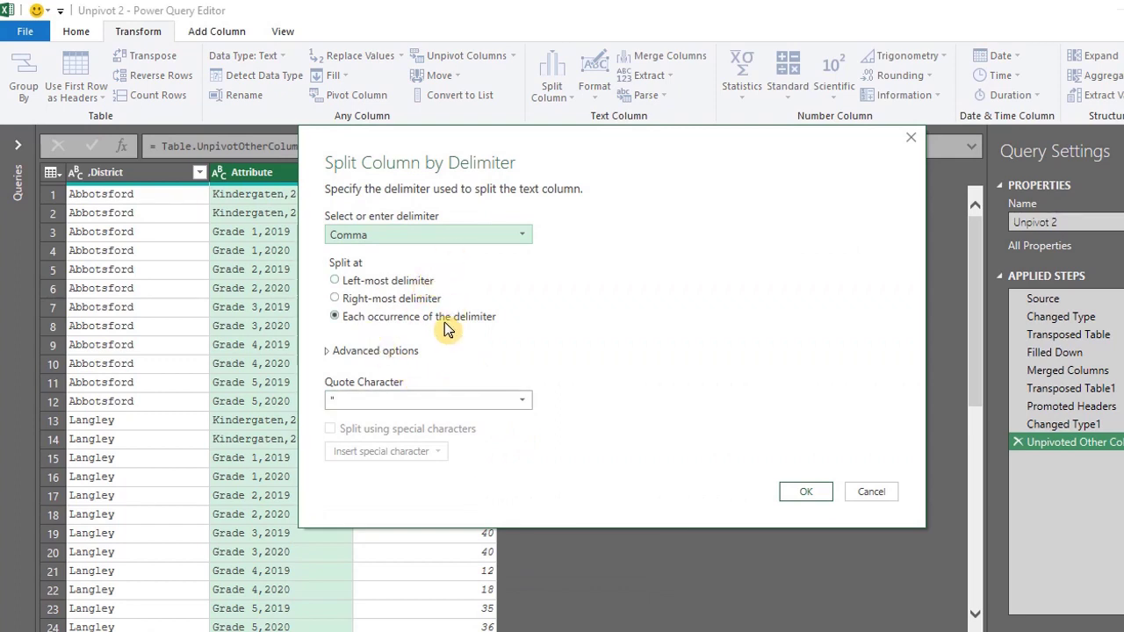
click(807, 491)
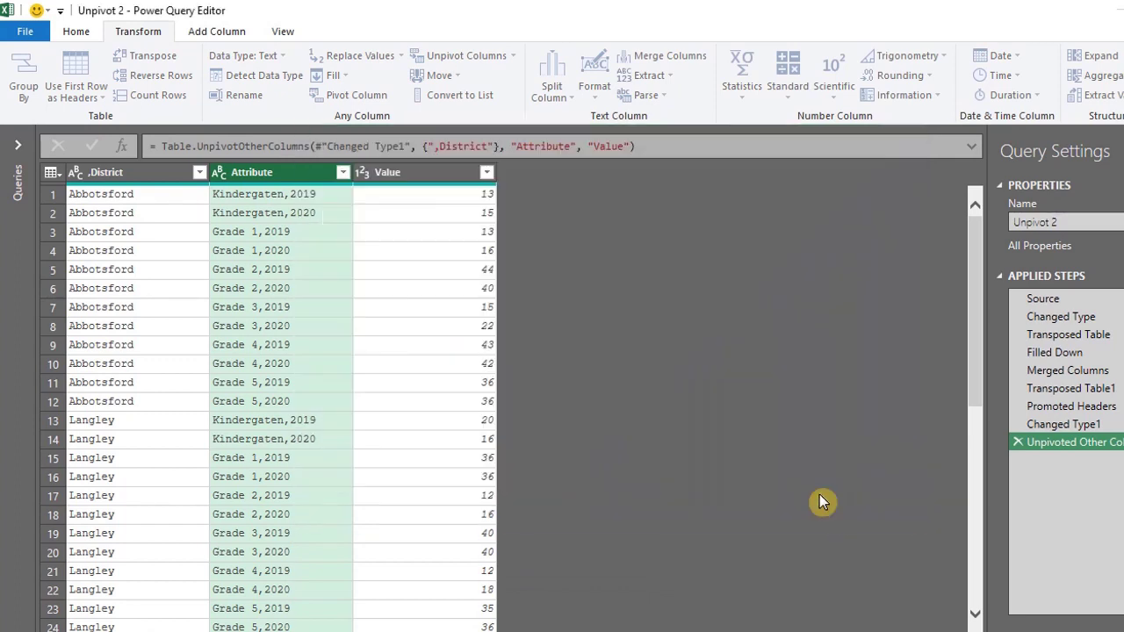
Step: Rename the four columns as District, Grade, Year and Size
double_click(101, 172)
key(Left)
key(BackSpace)
click(253, 170)
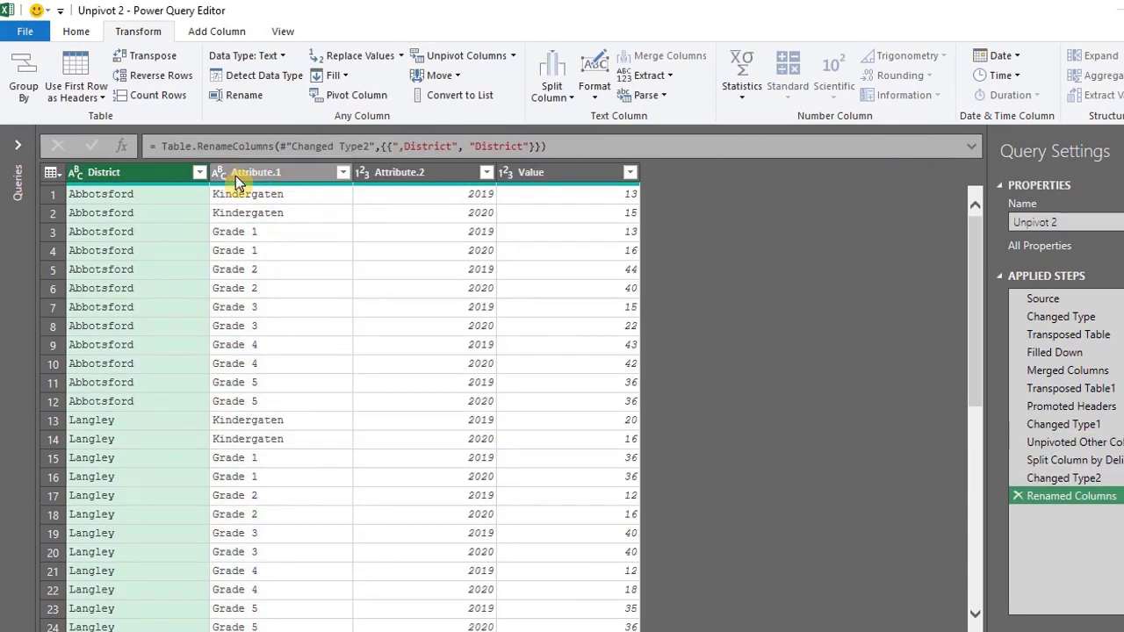
text(Grade)
key(Tab)
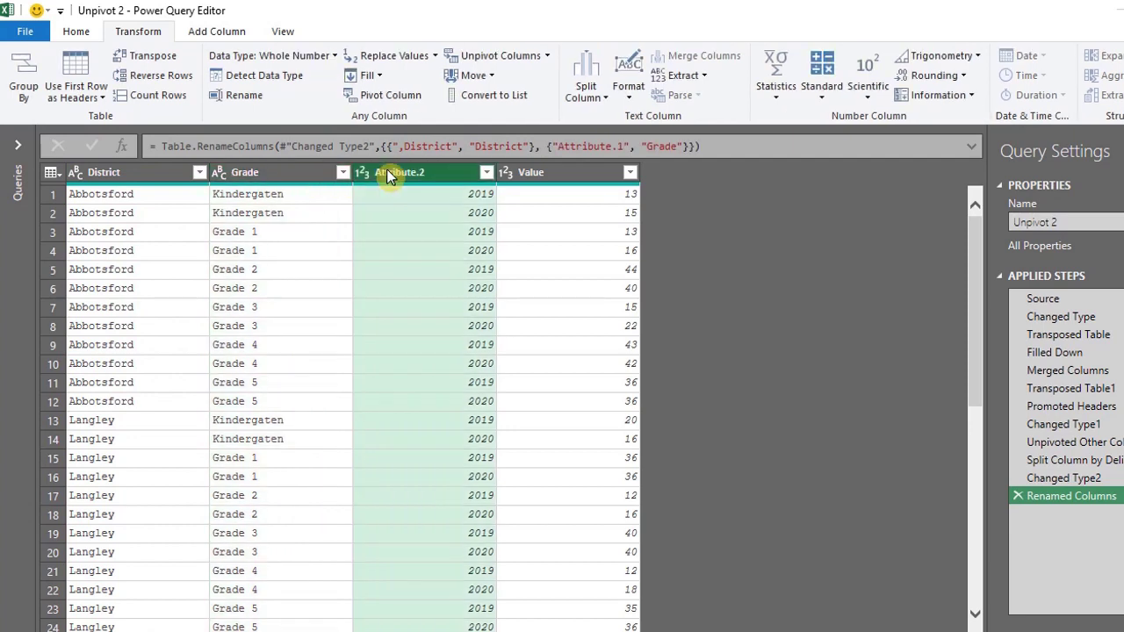
text(Year)
key(Tab)
text(Size)
key(Return)
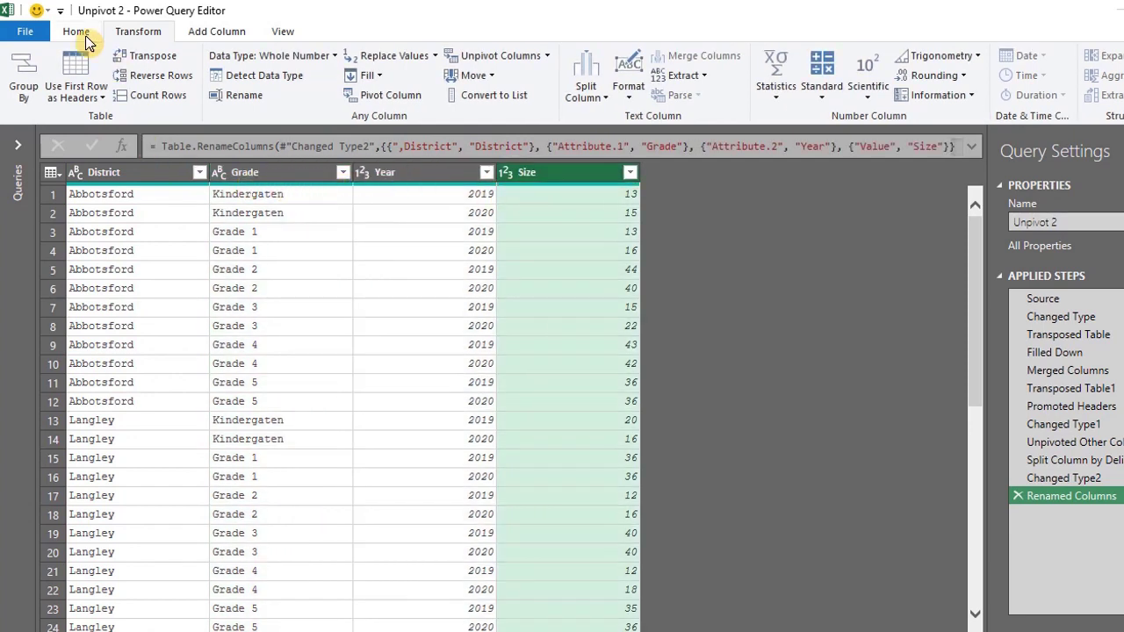
Step: Close the query and load its result as a table at P4 of the Unpivot 2 sheet, then look through the loaded rows
click(85, 35)
click(40, 102)
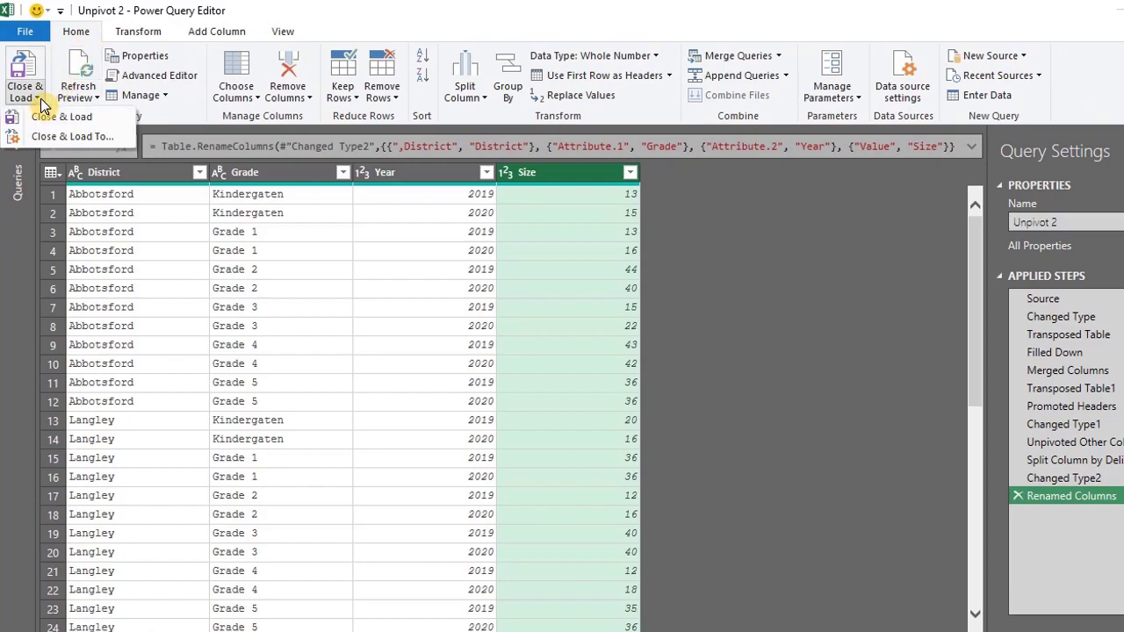
click(112, 139)
click(459, 474)
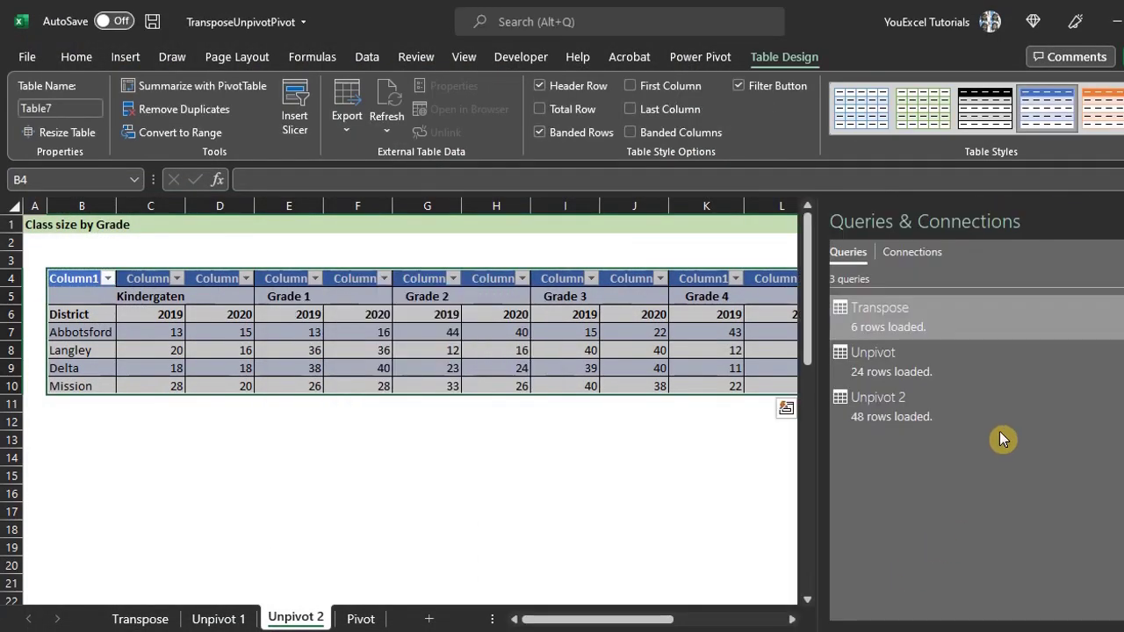
scroll(573, 404, right, 6)
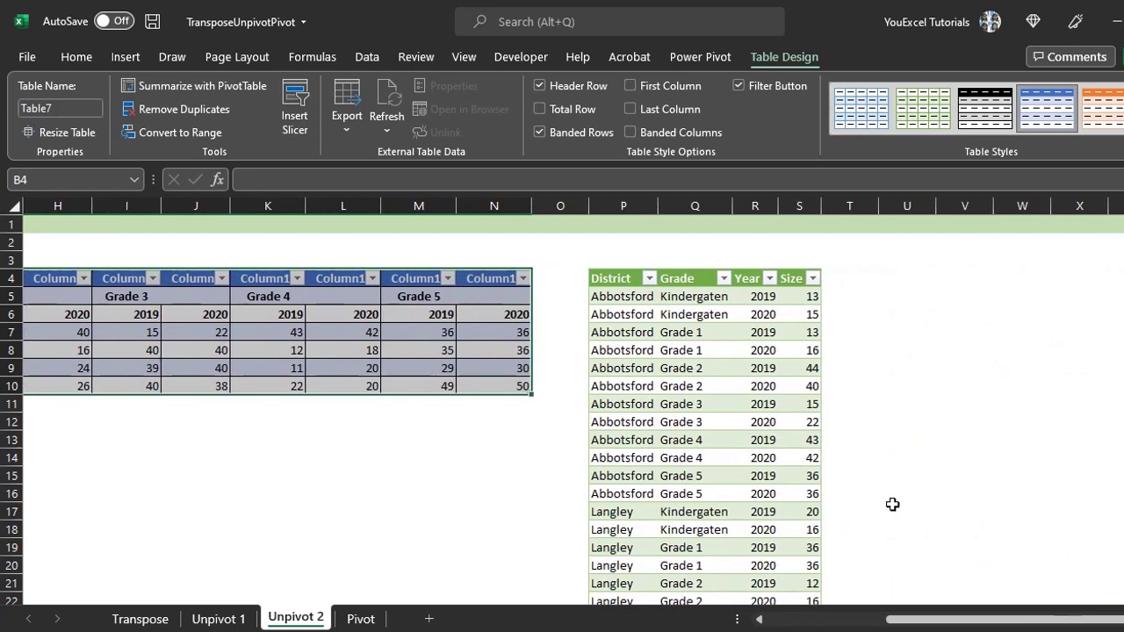
scroll(890, 504, down, 15)
scroll(892, 505, up, 8)
scroll(892, 504, up, 8)
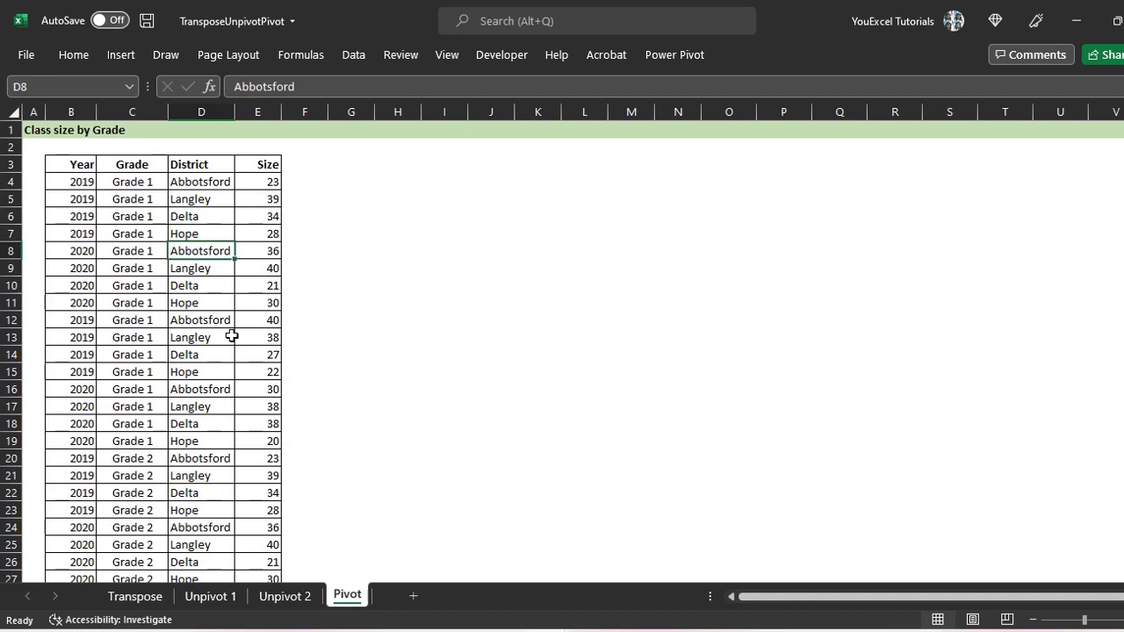
Step: Load range B3:E35 of the Pivot sheet into Power Query as a table with headers and name the query Pivot
key(Left)
key(Left)
key(Up)
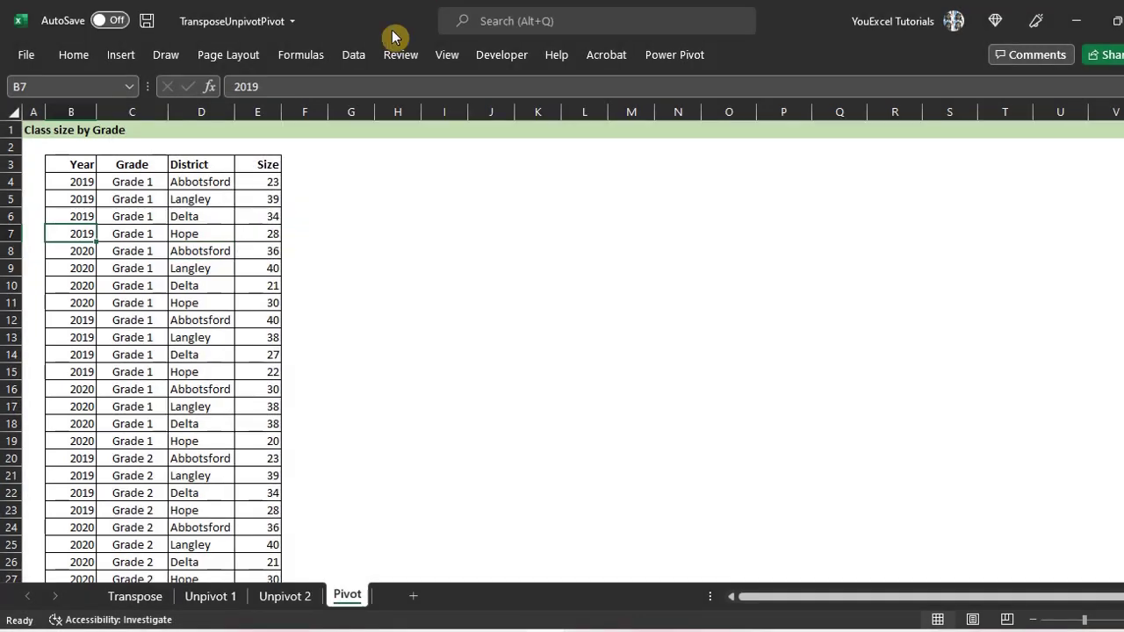
click(355, 55)
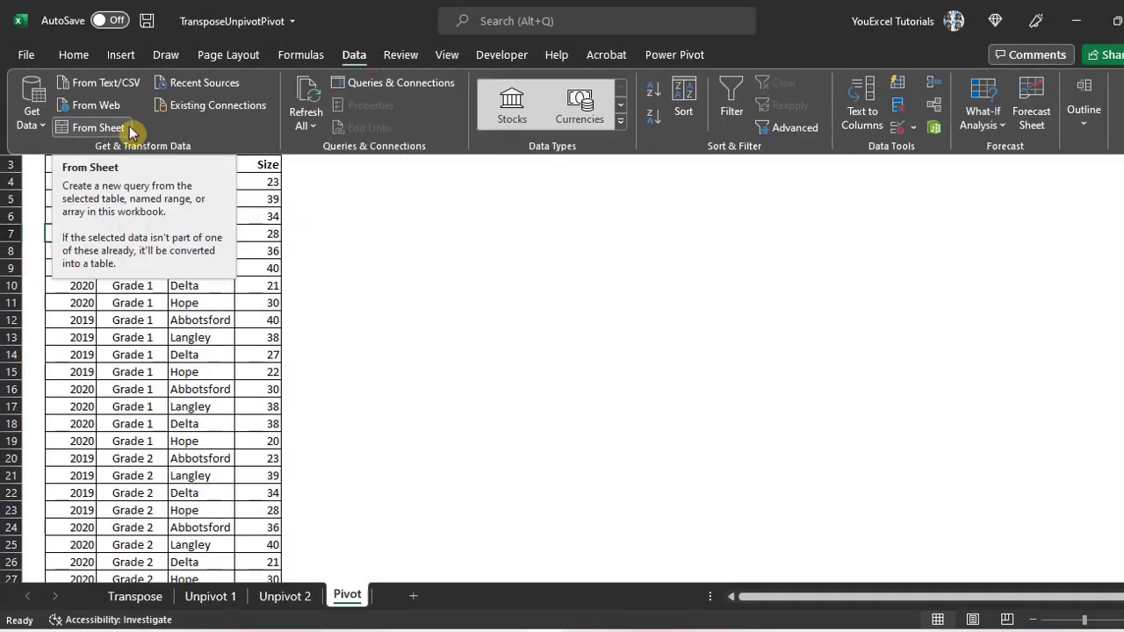
click(98, 127)
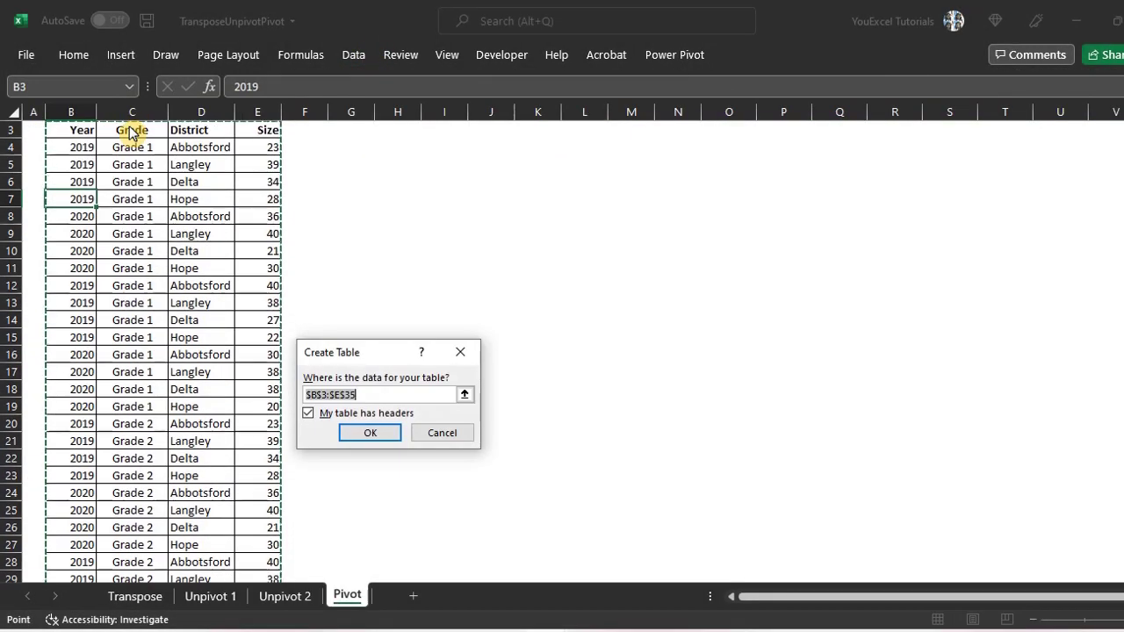
click(369, 429)
double_click(1012, 213)
text(Pivo)
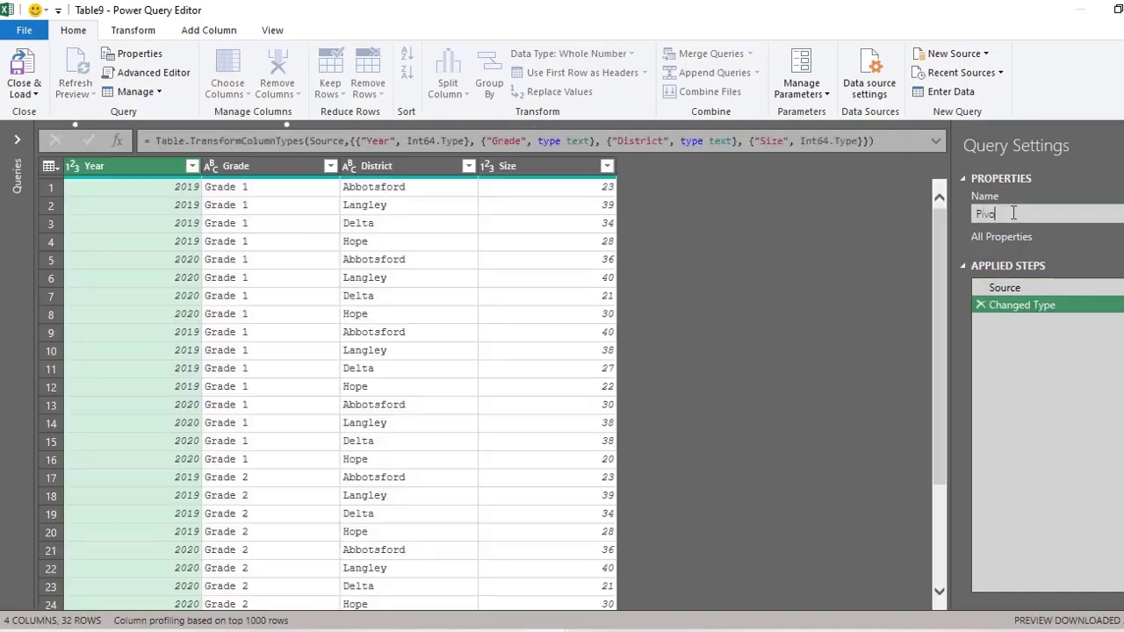
text(t)
key(Return)
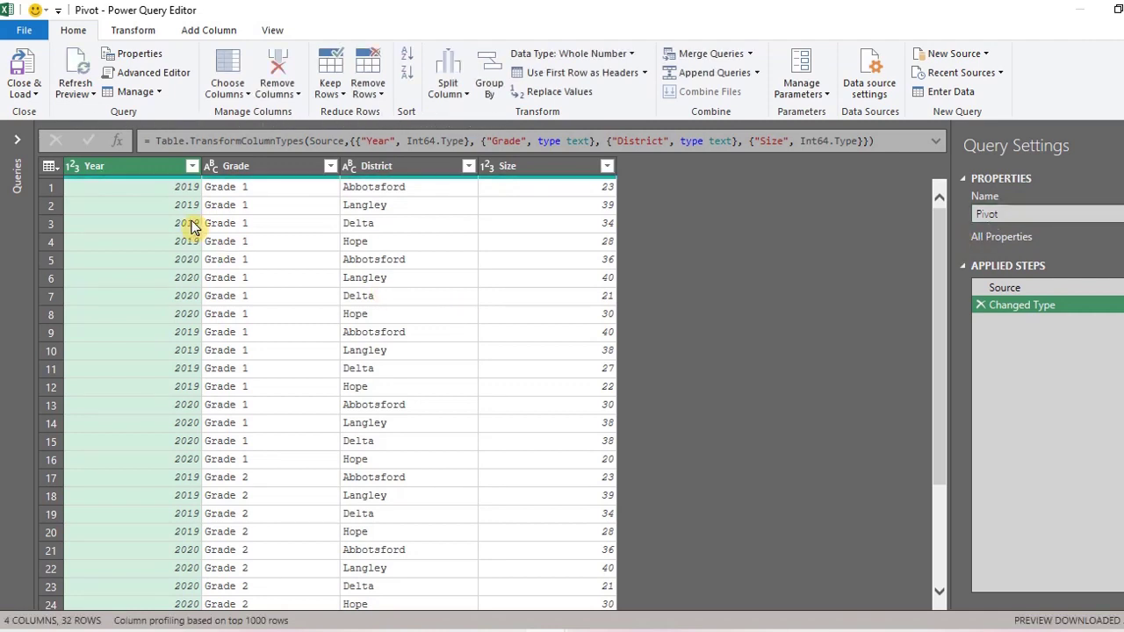
Step: Pivot the Year column using Size as the values column and Sum as the aggregate value function
click(169, 162)
click(141, 34)
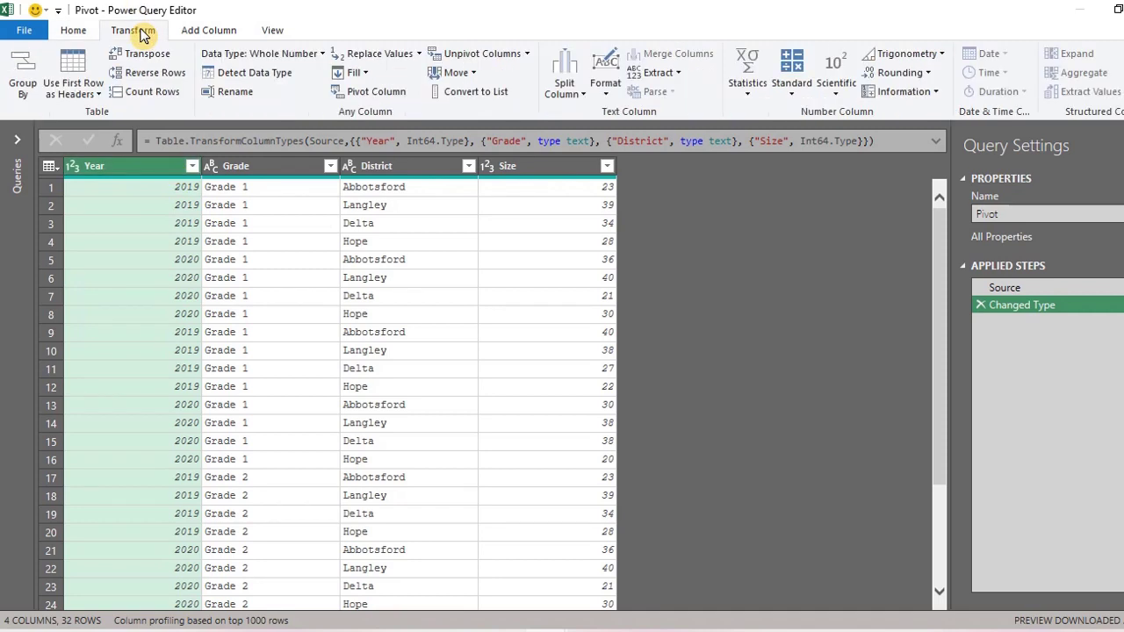
click(360, 93)
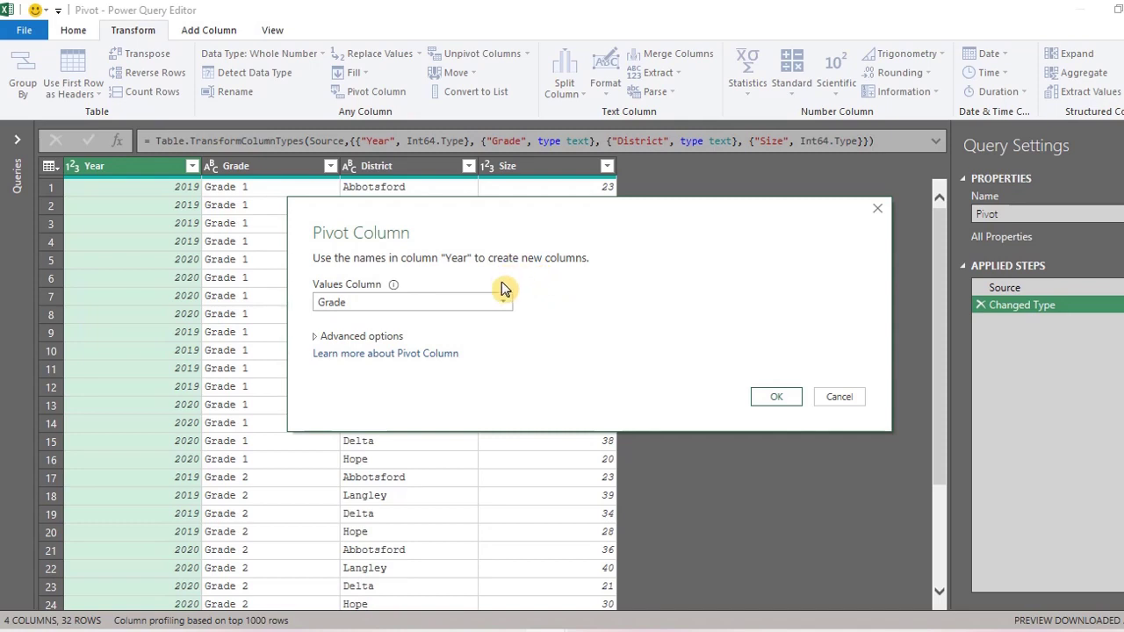
click(506, 304)
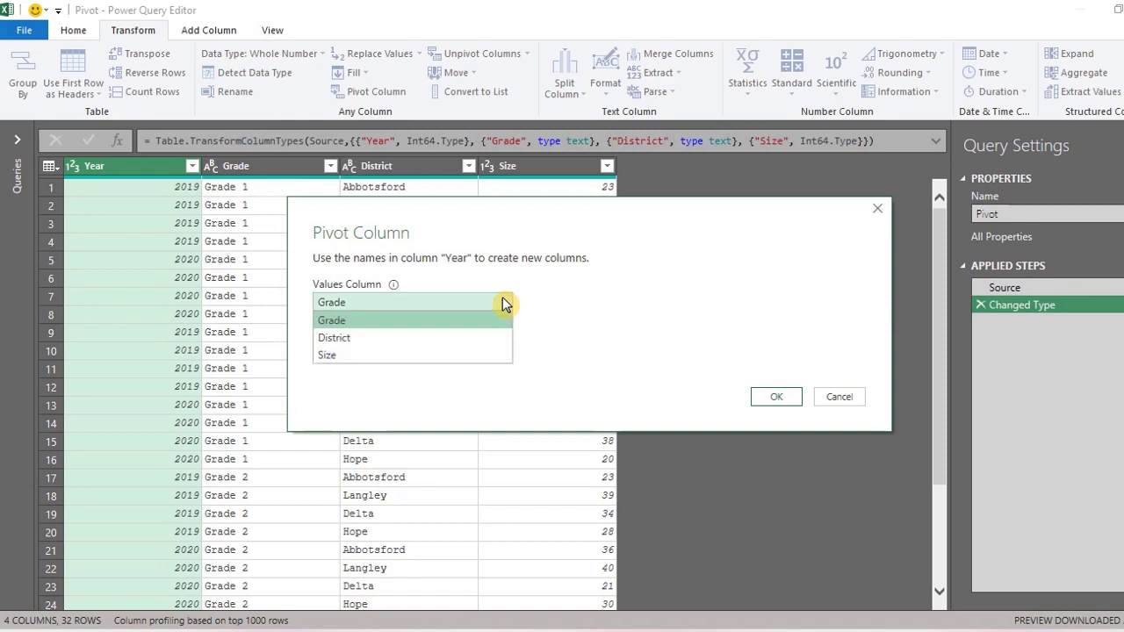
click(491, 349)
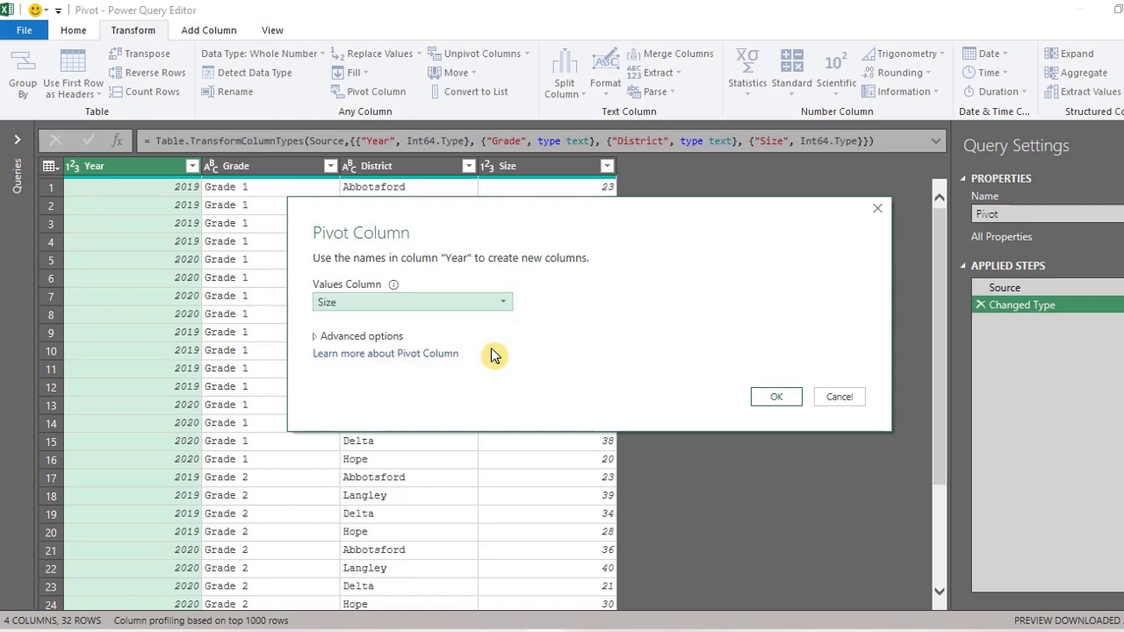
click(319, 342)
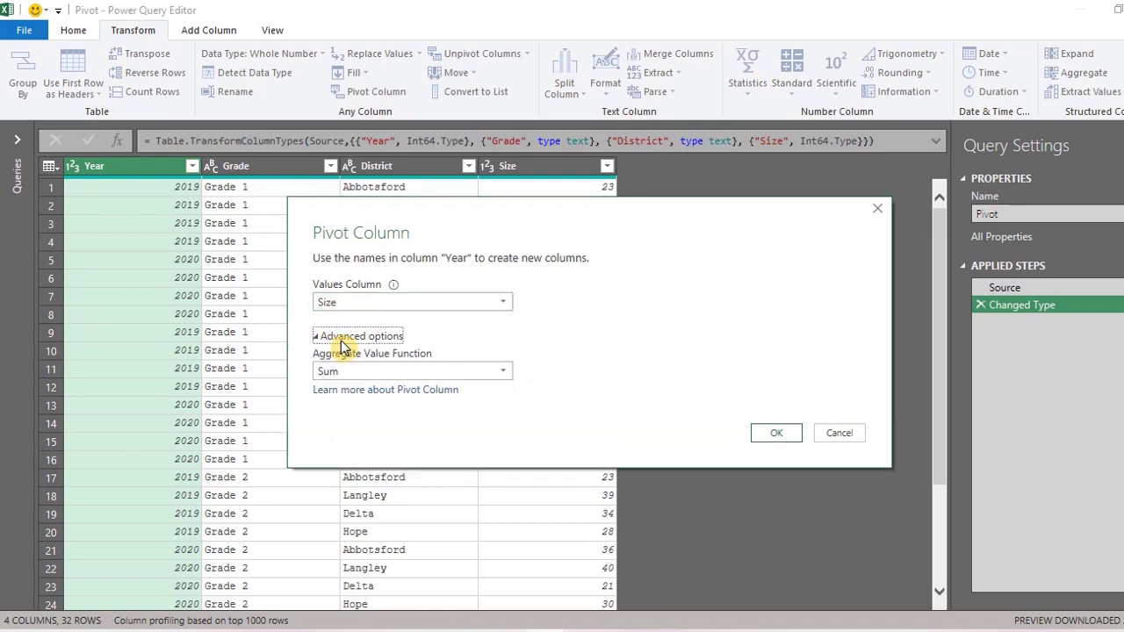
click(506, 371)
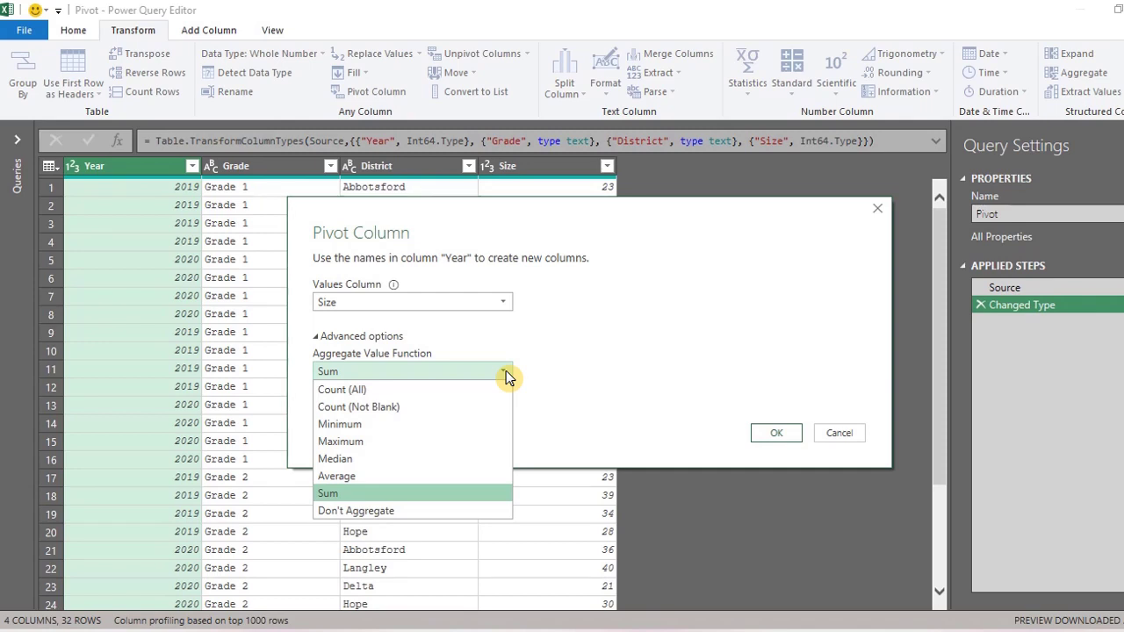
click(506, 370)
click(766, 439)
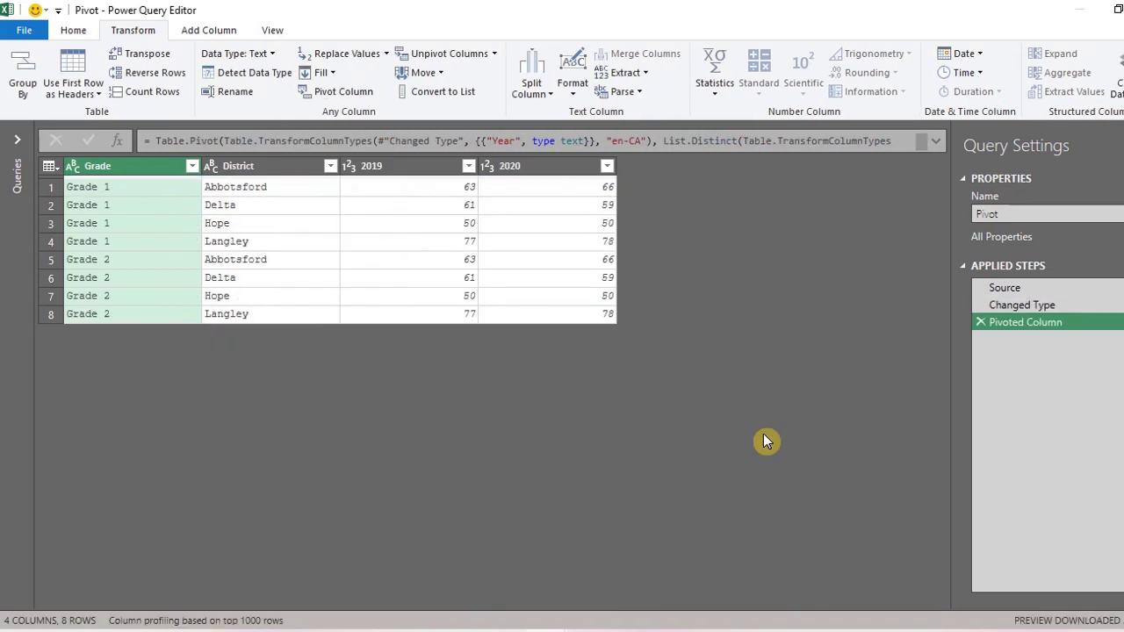
Step: Close the query and load its result as a table at G3 of the existing Pivot sheet
click(67, 33)
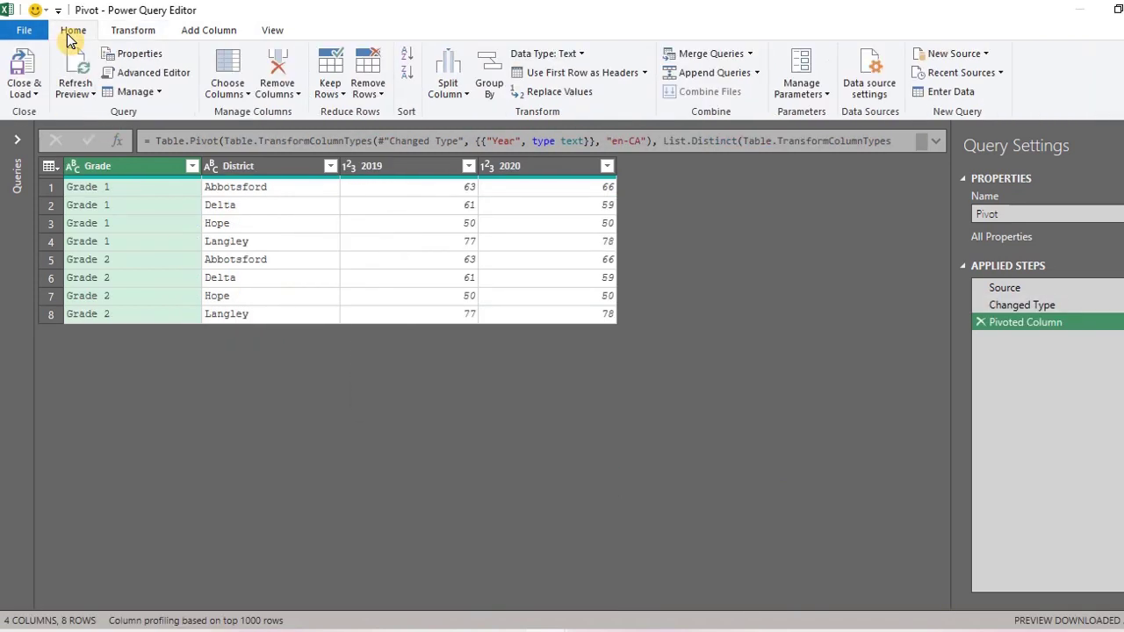
click(30, 92)
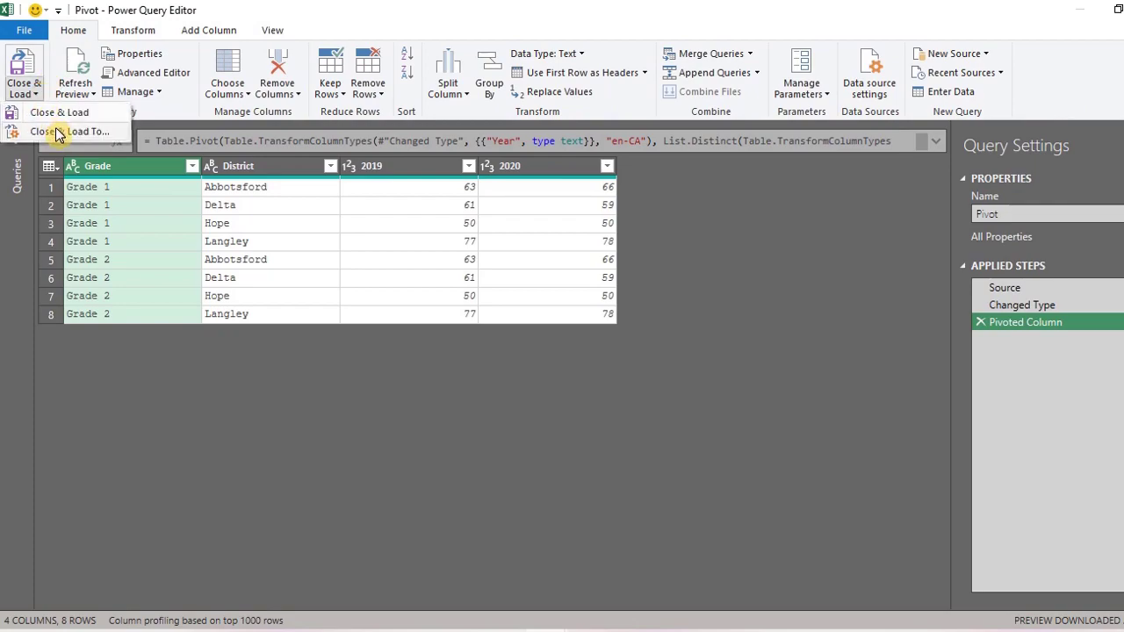
click(58, 132)
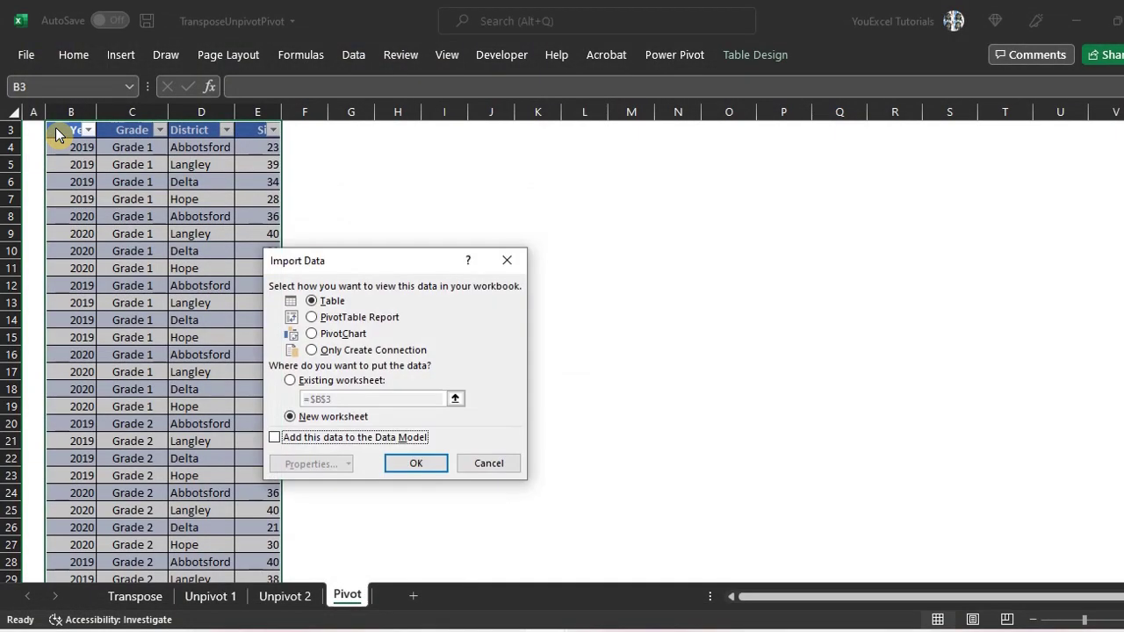
click(290, 380)
click(350, 130)
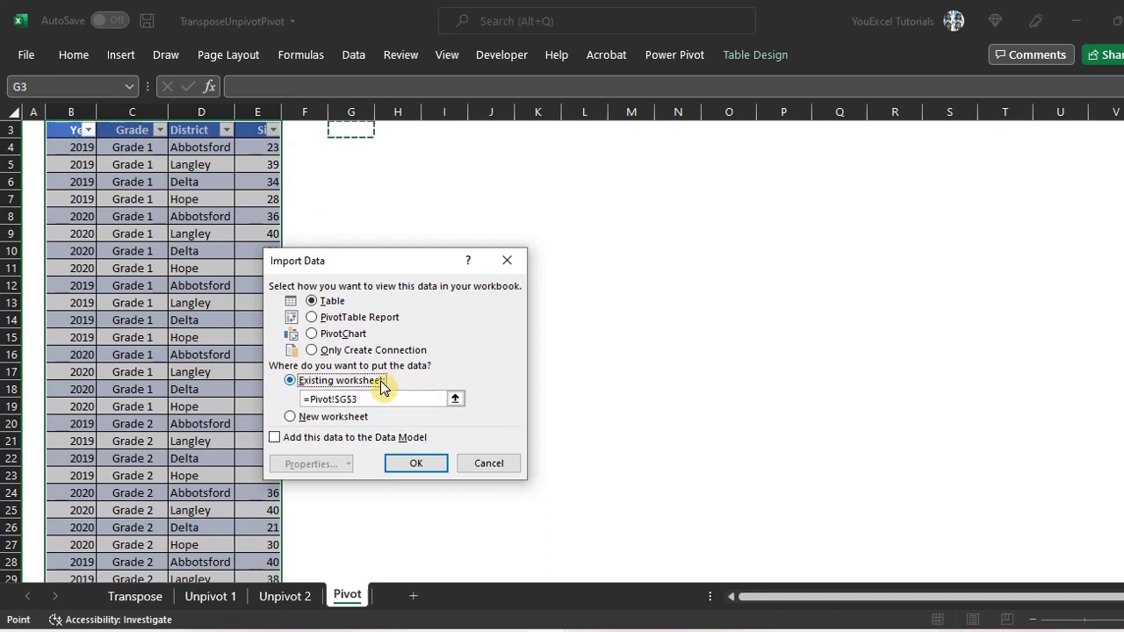
click(414, 463)
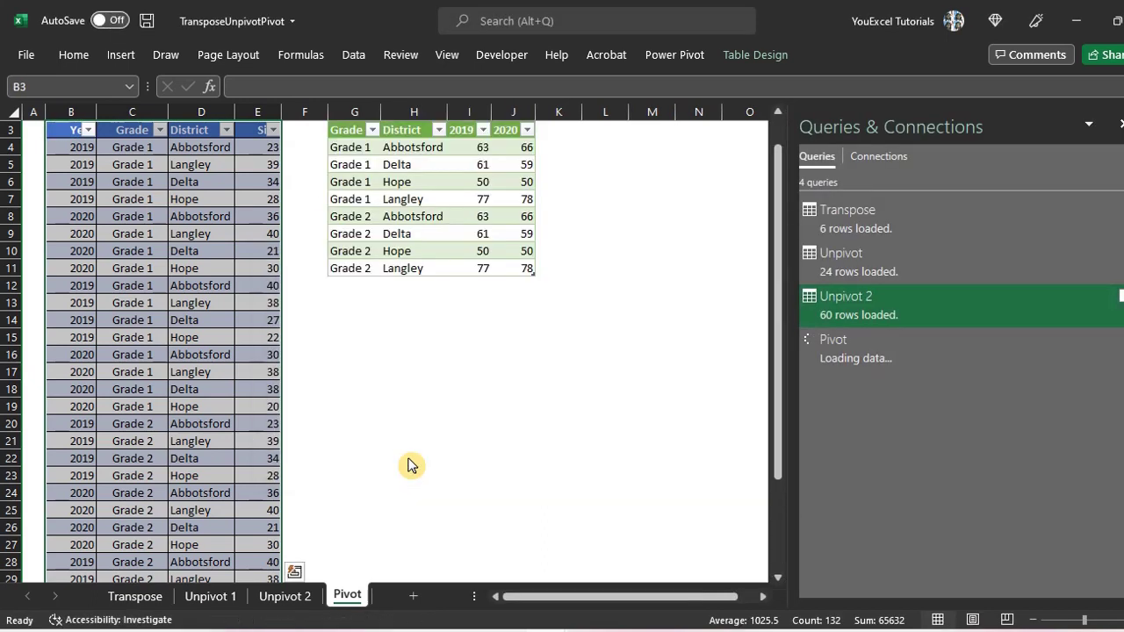
drag(780, 197, 781, 150)
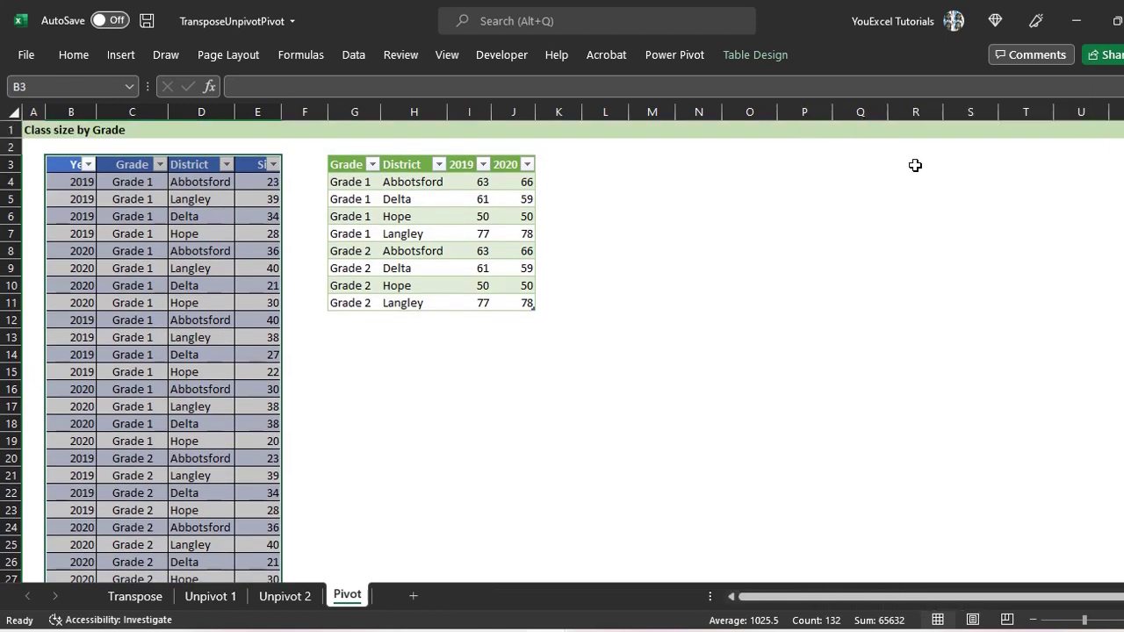